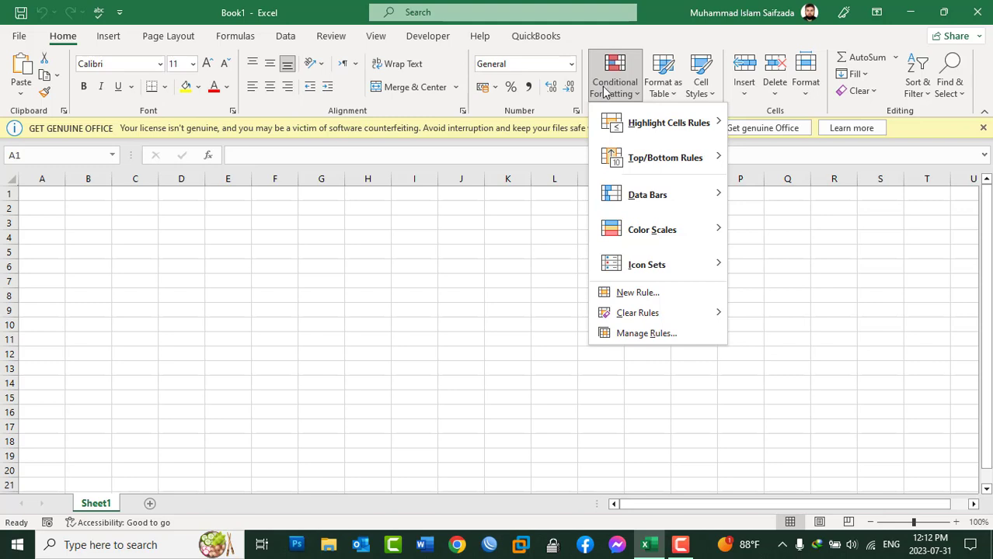
pyautogui.moveTo(656, 130)
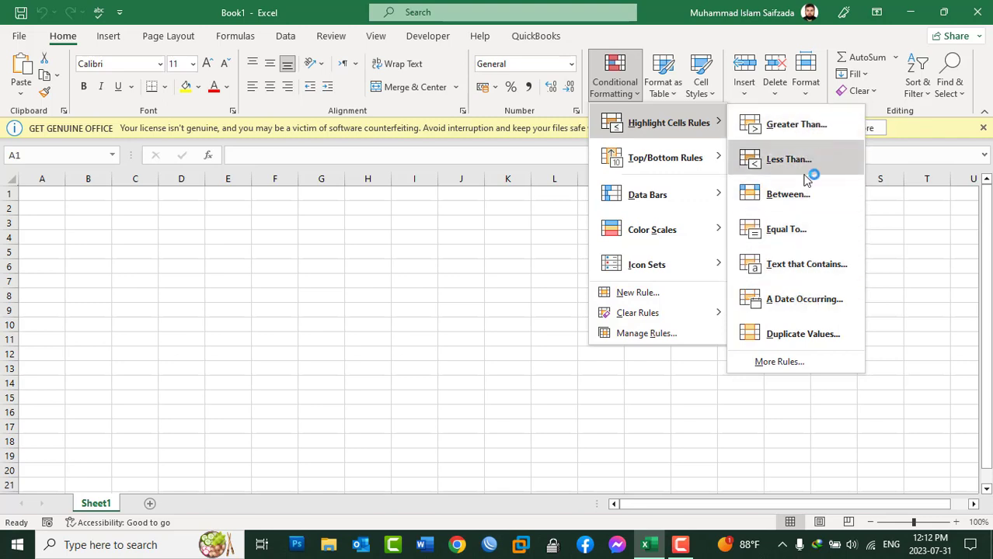
pyautogui.click(792, 370)
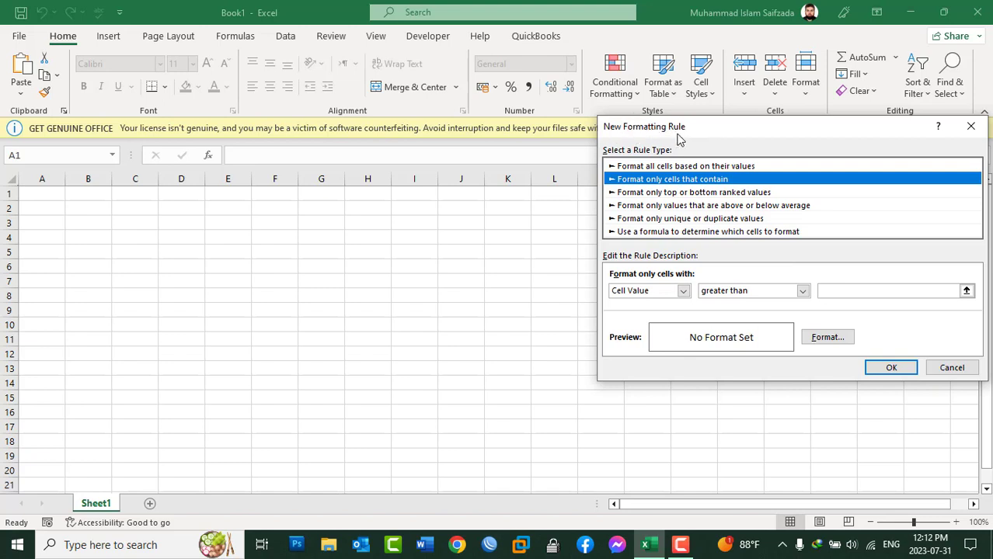
pyautogui.click(950, 369)
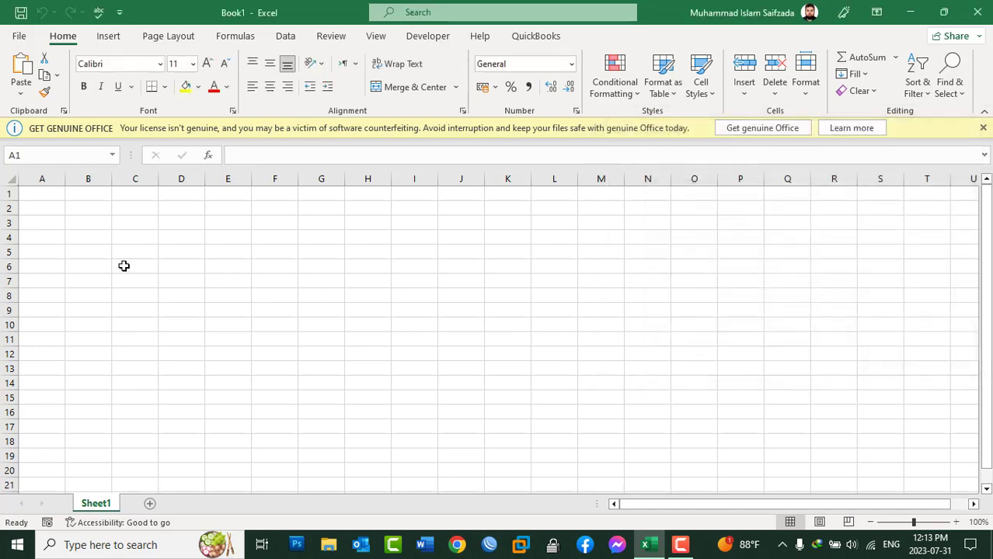
# Open the recent workbook Donation List.
pyautogui.click(20, 37)
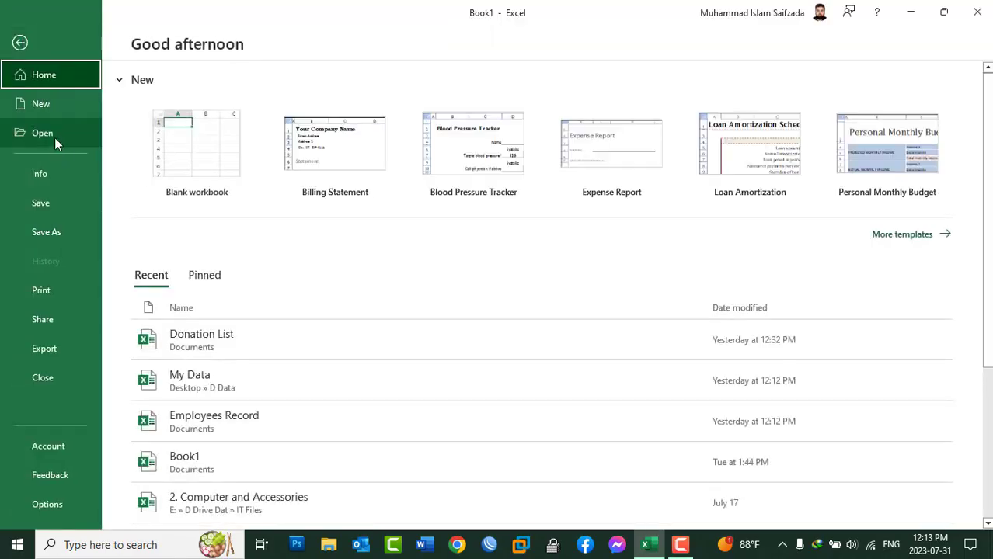
pyautogui.click(229, 341)
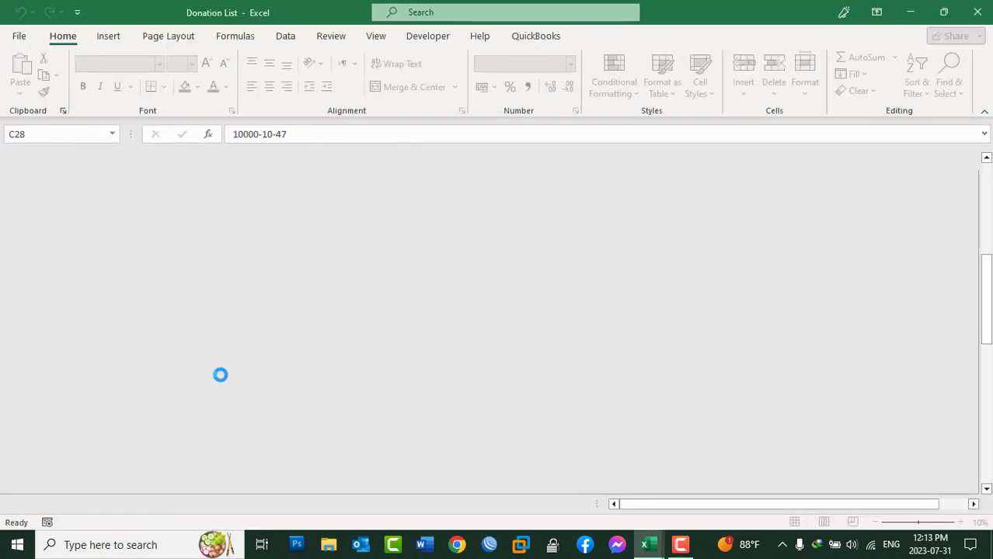
pyautogui.scroll(5, 379, 285)
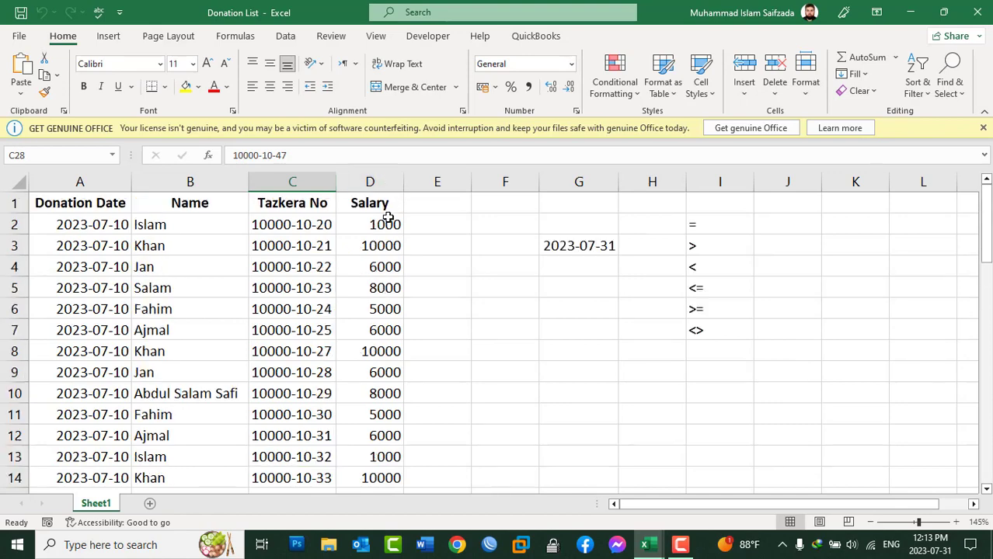
# Rename the Salary header in D1 to "Donation Amount" and autofit the width of column D.
pyautogui.moveTo(387, 220); pyautogui.dragTo(371, 397)
pyautogui.scroll(15, 373, 311)
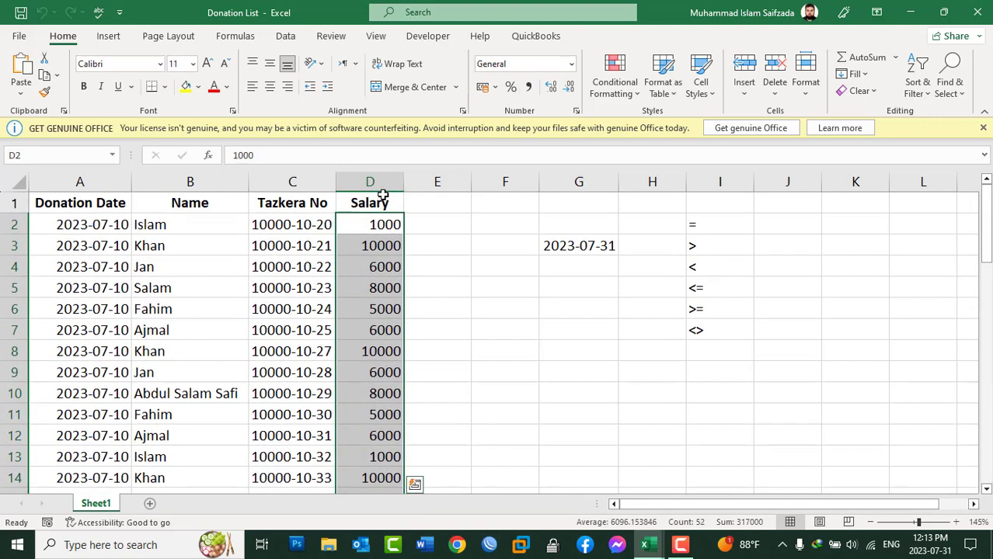
pyautogui.click(381, 202)
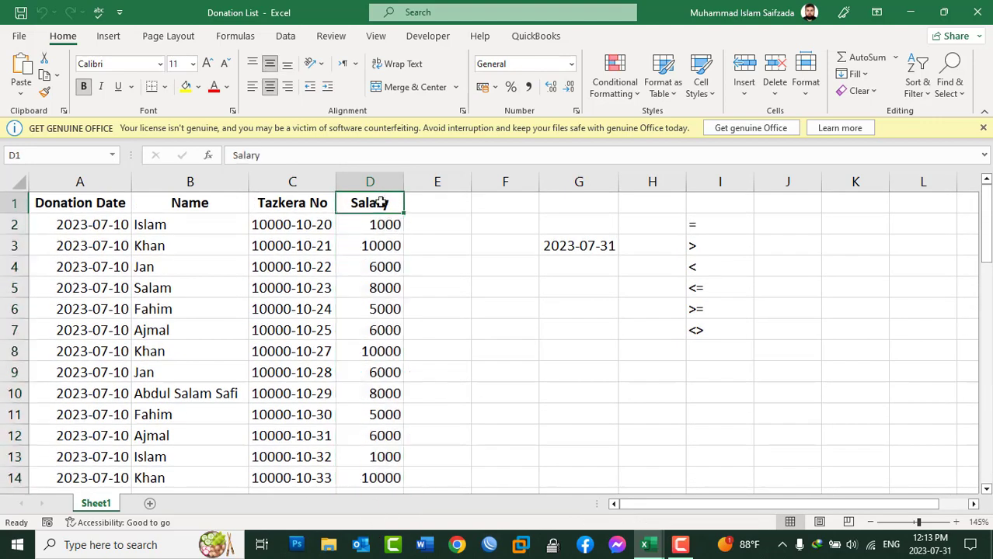
pyautogui.write('Donation Am')
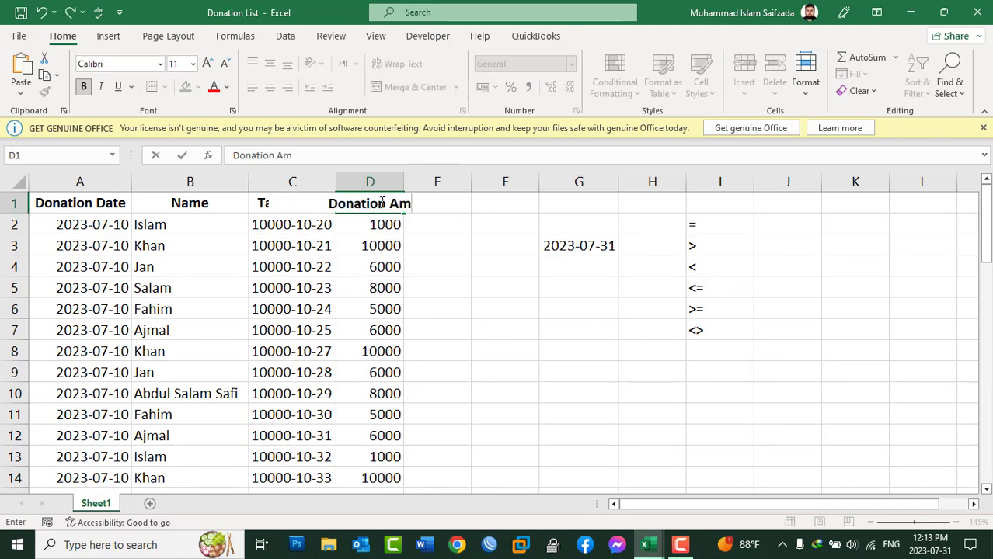
pyautogui.write('ount')
pyautogui.press('Return')
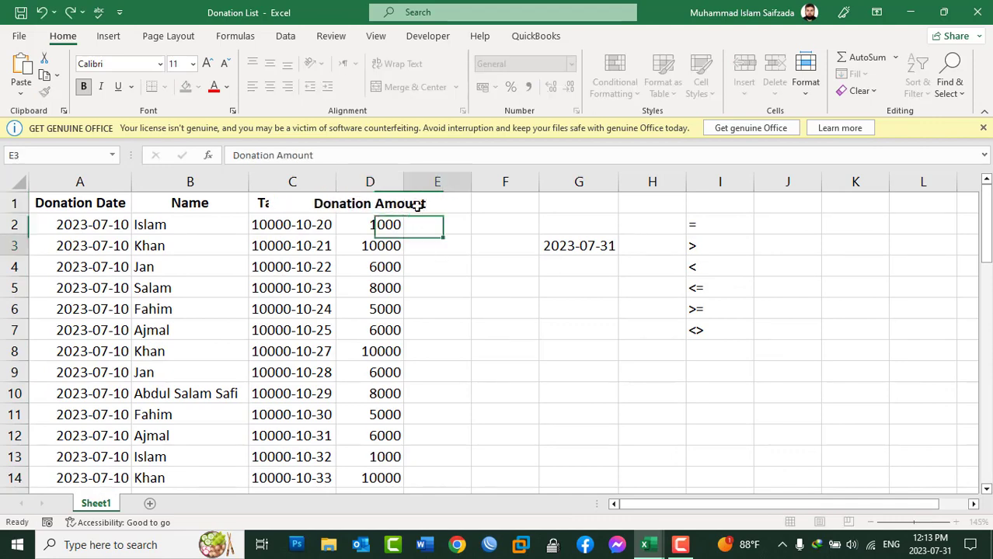
pyautogui.doubleClick(403, 182)
# Set up a conditional formatting rule on D2:D50 for cell values greater than or equal to 5000.
pyautogui.moveTo(397, 228); pyautogui.dragTo(422, 476)
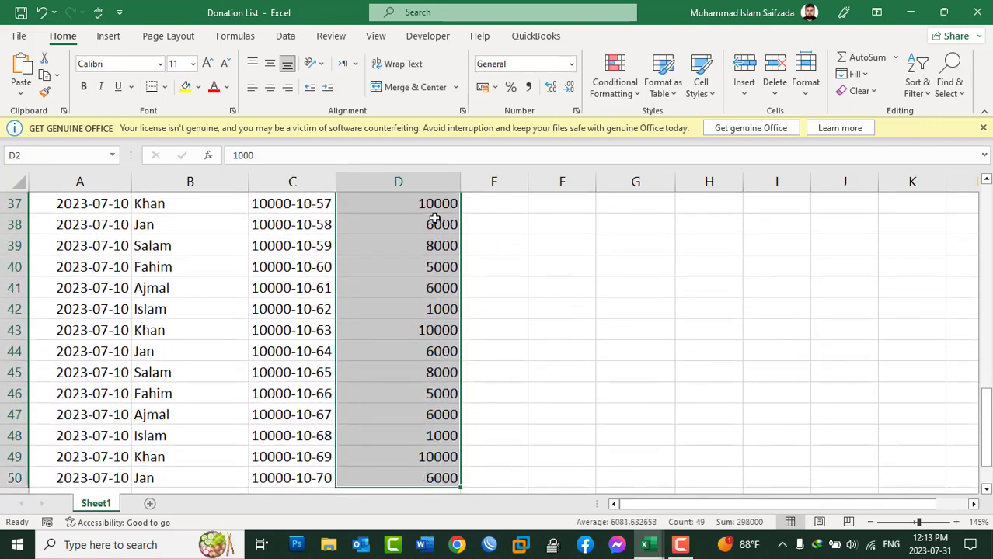
pyautogui.scroll(12, 411, 259)
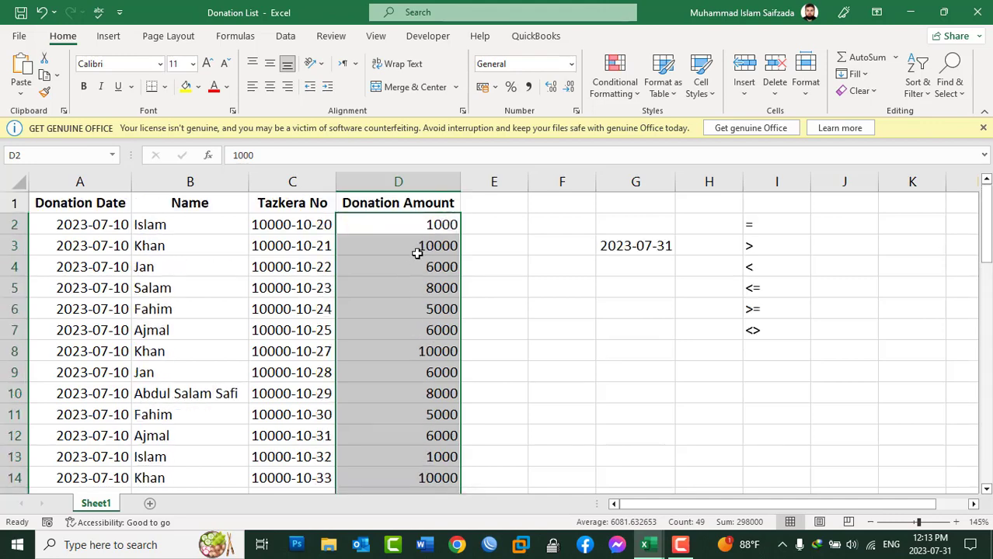
pyautogui.click(630, 94)
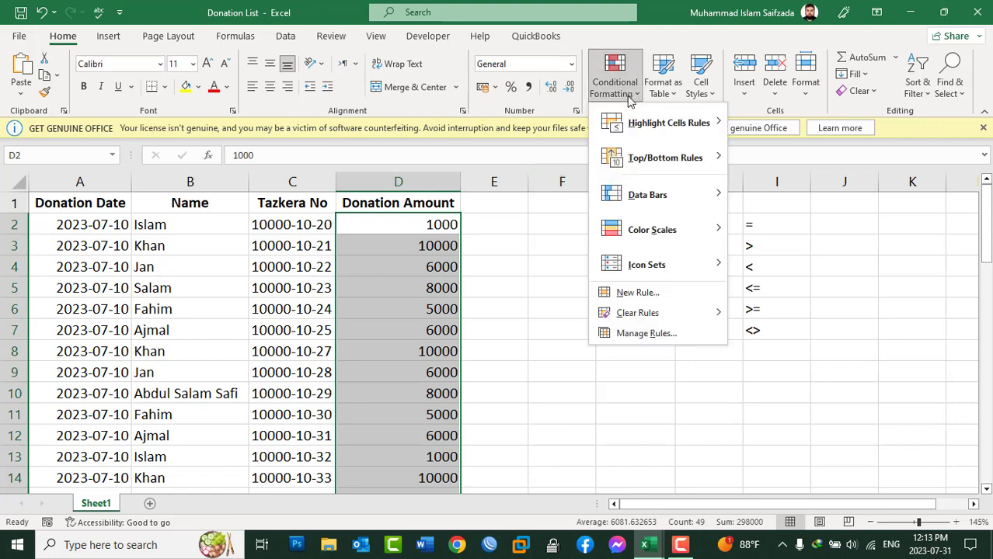
pyautogui.moveTo(631, 122)
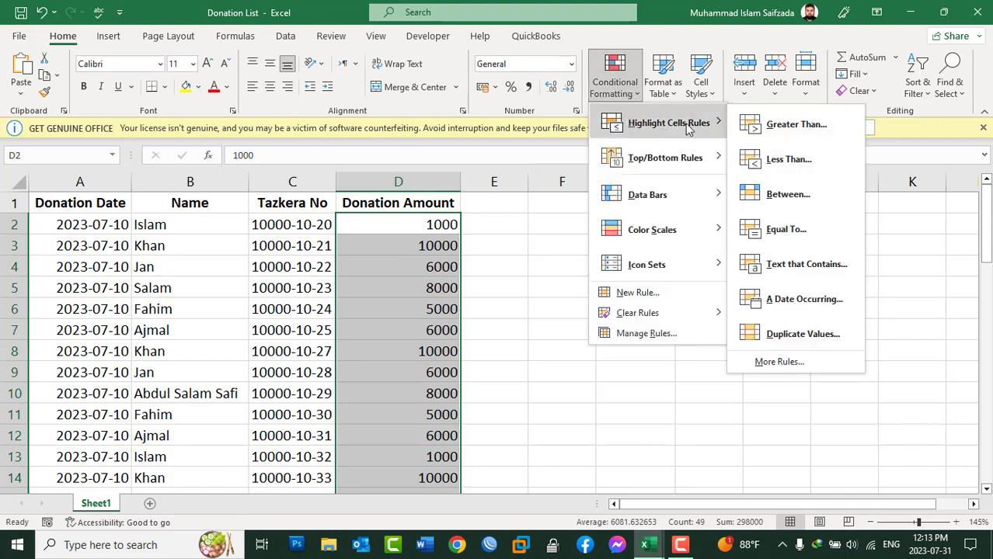
pyautogui.click(788, 365)
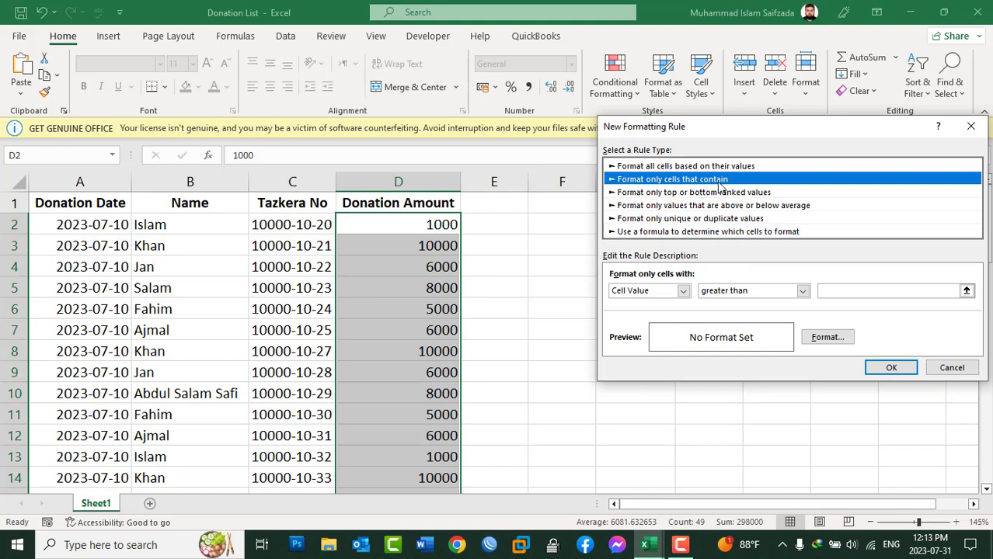
pyautogui.click(724, 293)
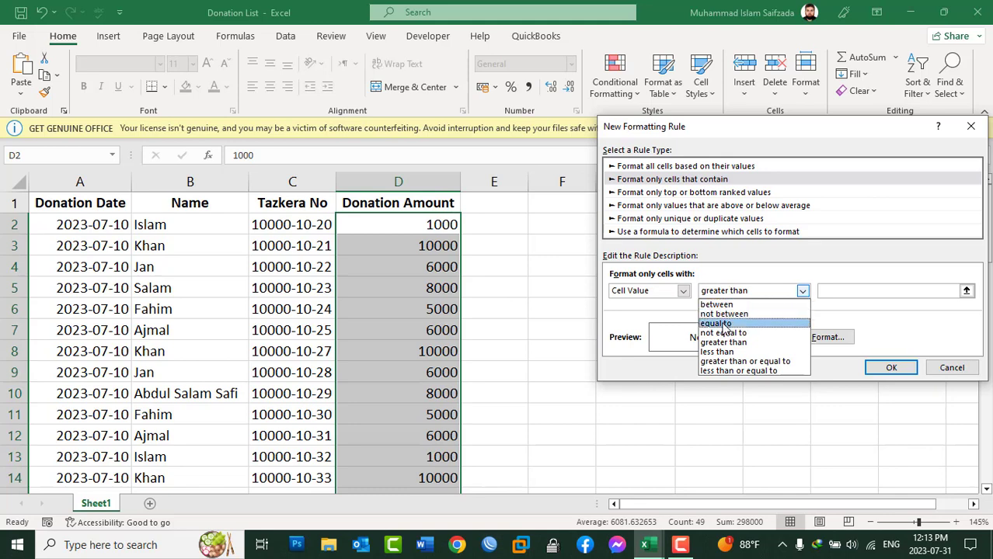
pyautogui.click(759, 362)
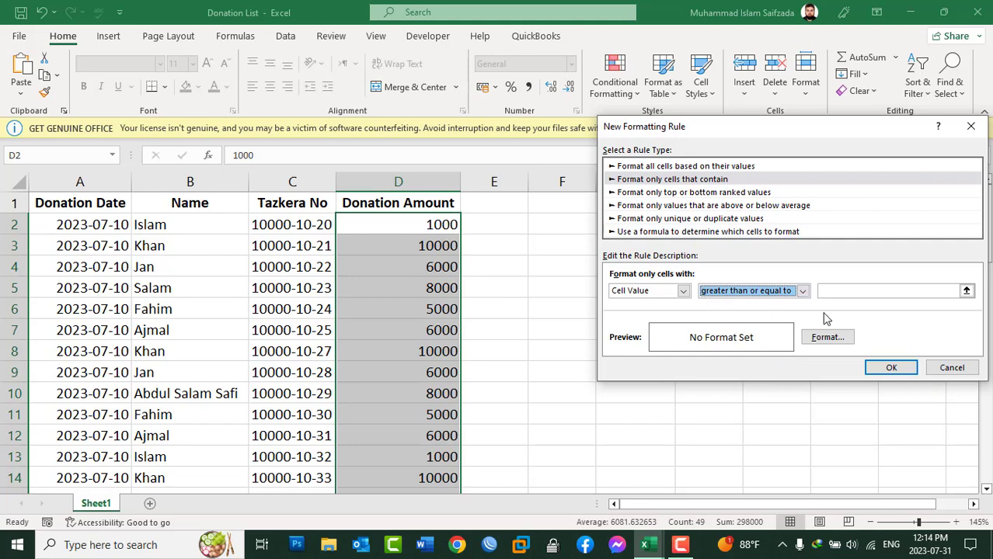
pyautogui.click(854, 290)
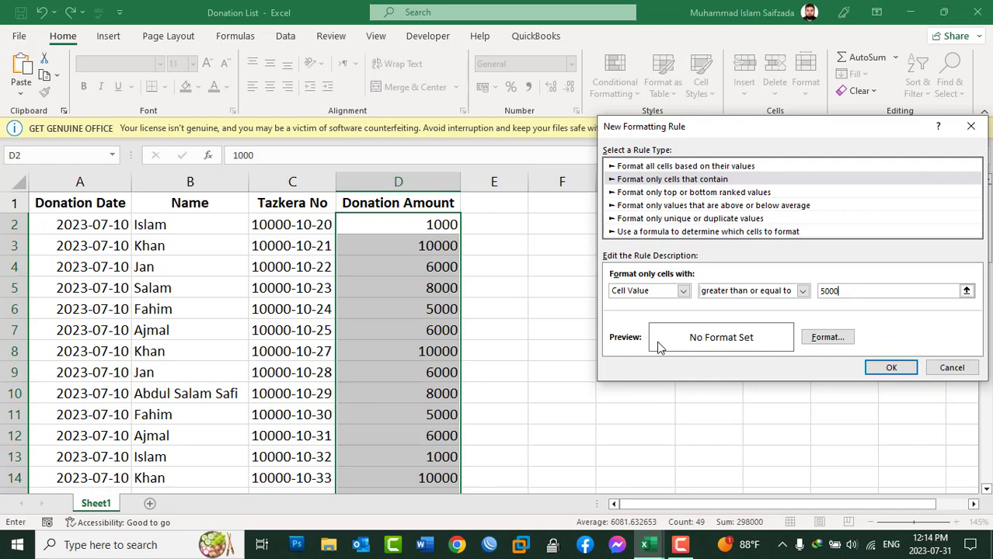
# Give the rule a bold, dark red font format and apply it to the selected donation amounts.
pyautogui.click(828, 340)
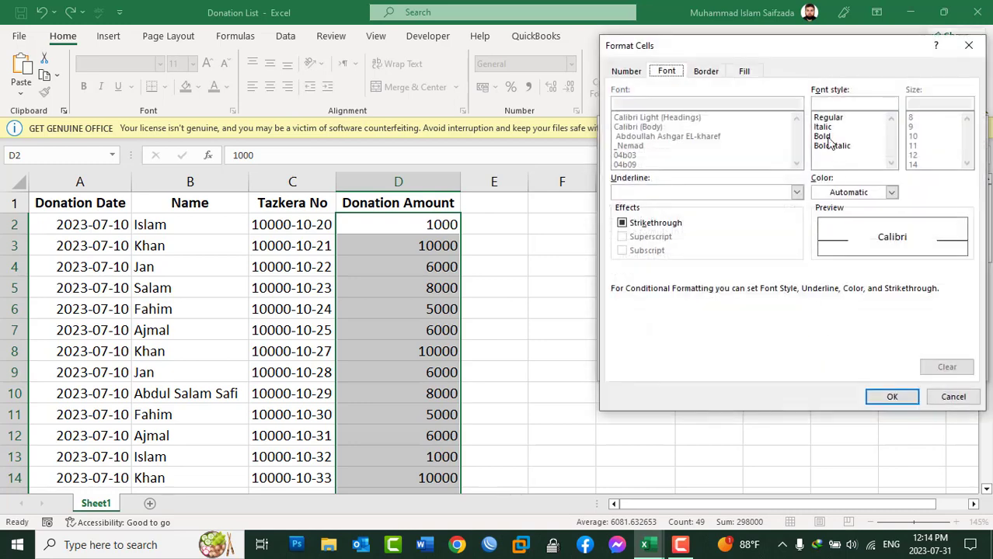
pyautogui.click(828, 138)
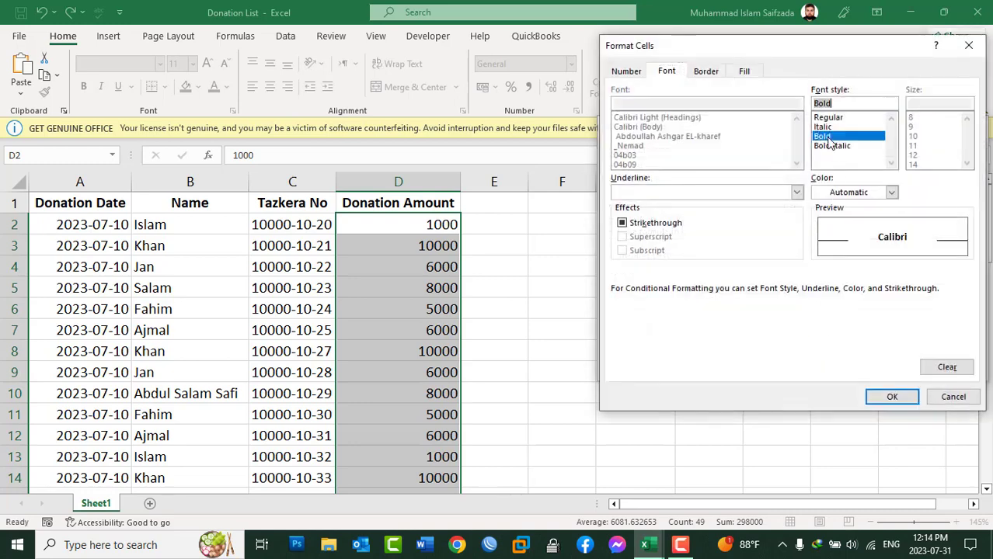
pyautogui.click(892, 193)
pyautogui.click(821, 352)
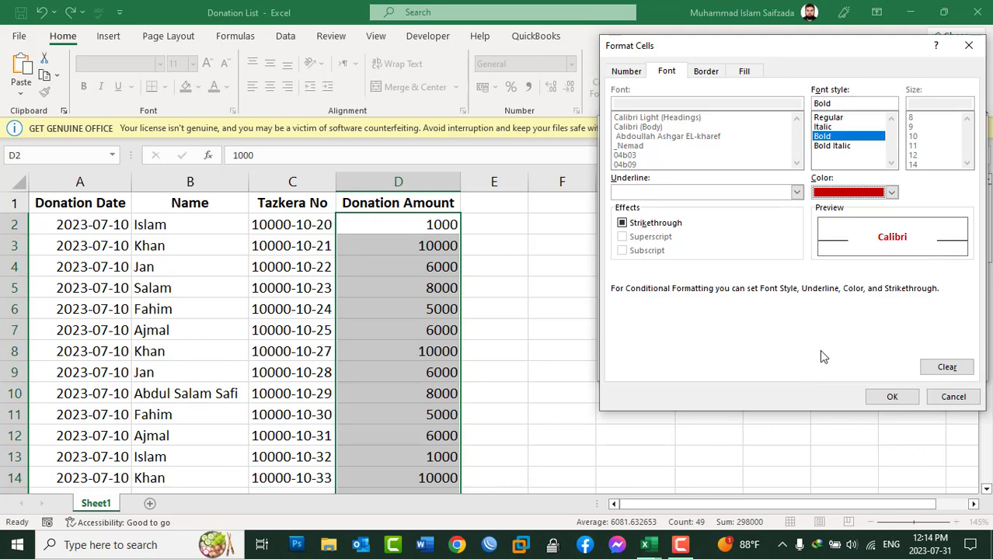
pyautogui.click(890, 397)
pyautogui.click(892, 368)
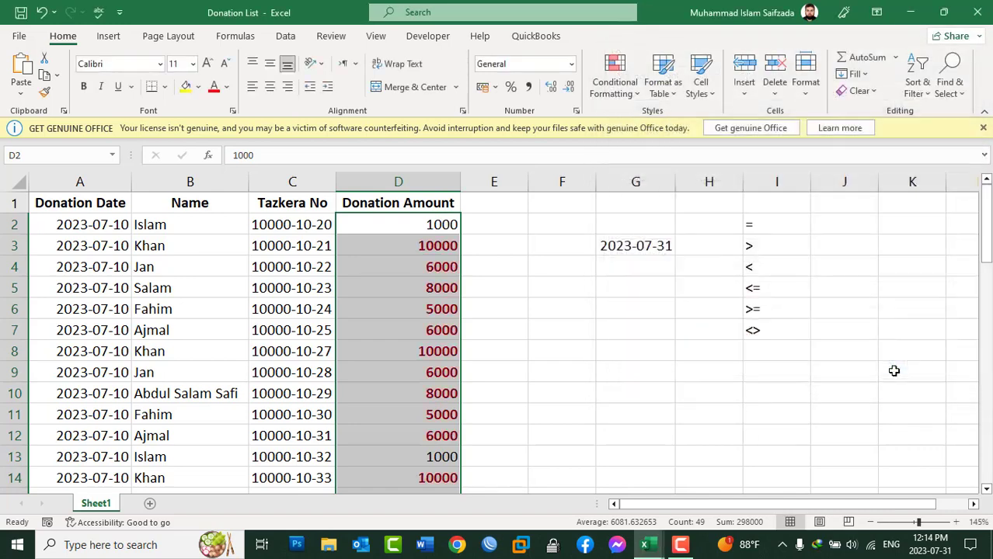
# Review the formatted donation amounts, then clear the conditional formatting rules from the selected cells.
pyautogui.scroll(-2, 426, 353)
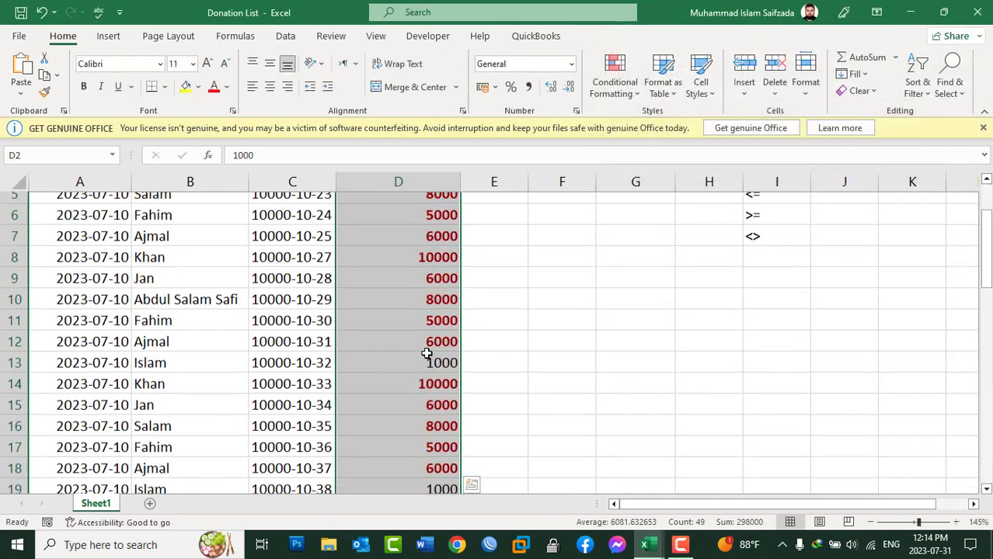
pyautogui.scroll(-4, 427, 354)
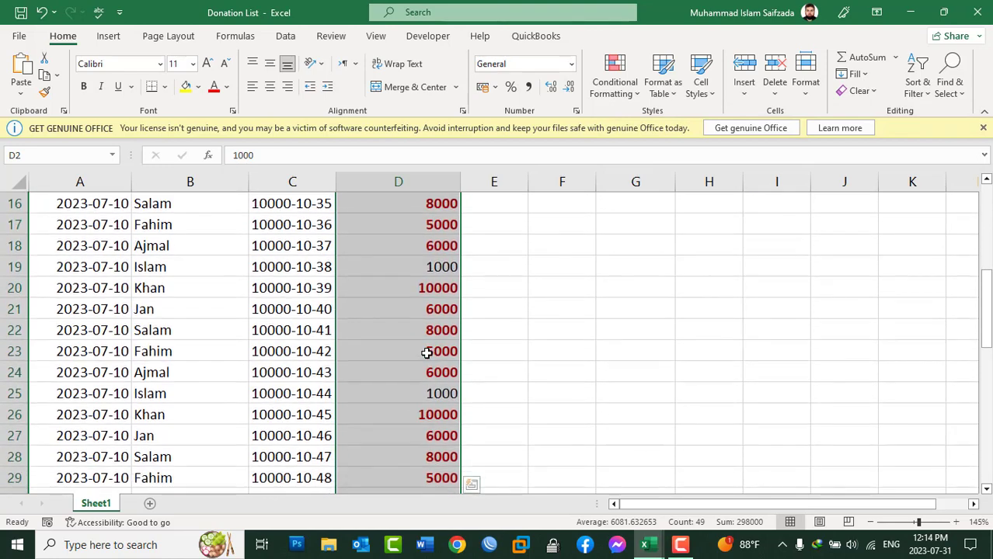
pyautogui.scroll(-2, 426, 353)
pyautogui.scroll(7, 426, 353)
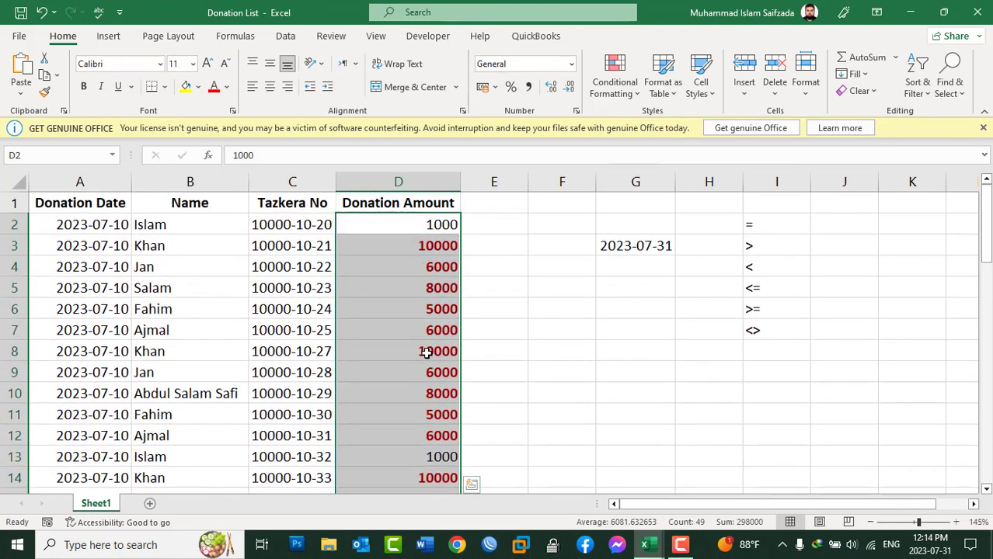
pyautogui.scroll(-5, 427, 353)
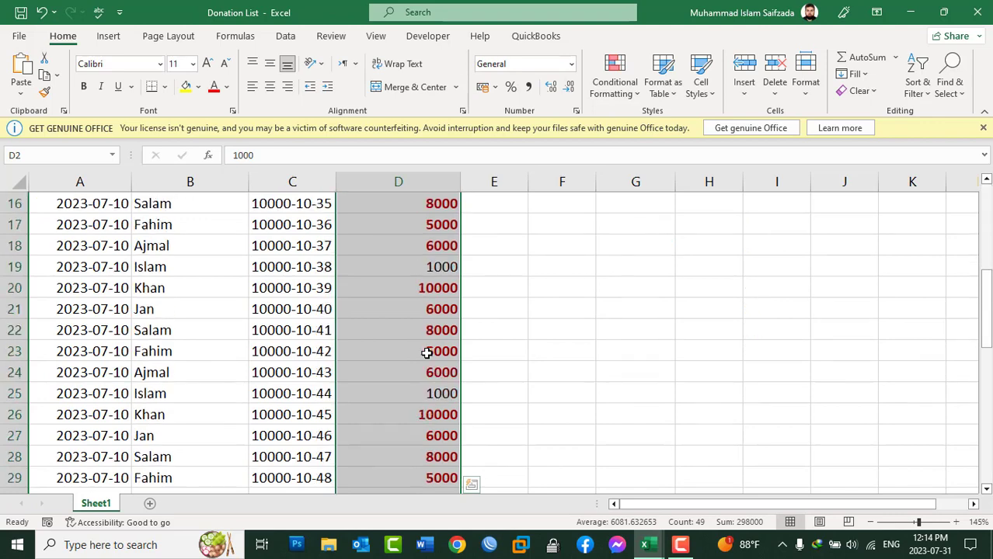
pyautogui.scroll(5, 427, 354)
pyautogui.click(620, 98)
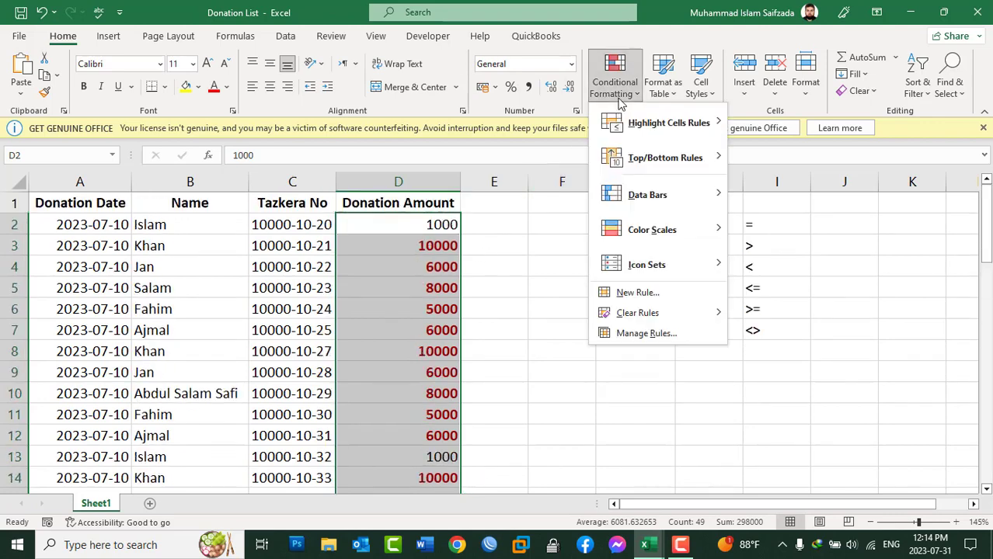
pyautogui.moveTo(660, 313)
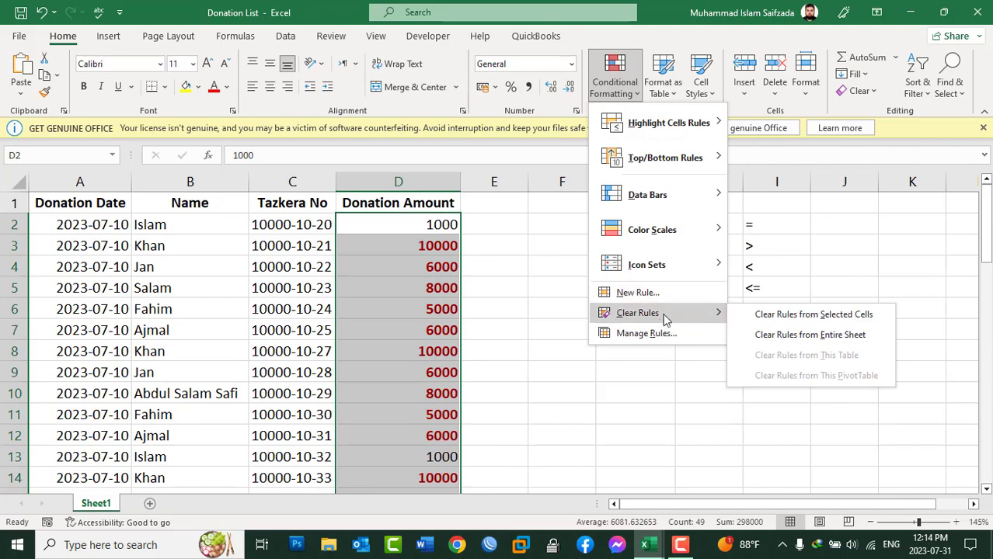
pyautogui.click(777, 320)
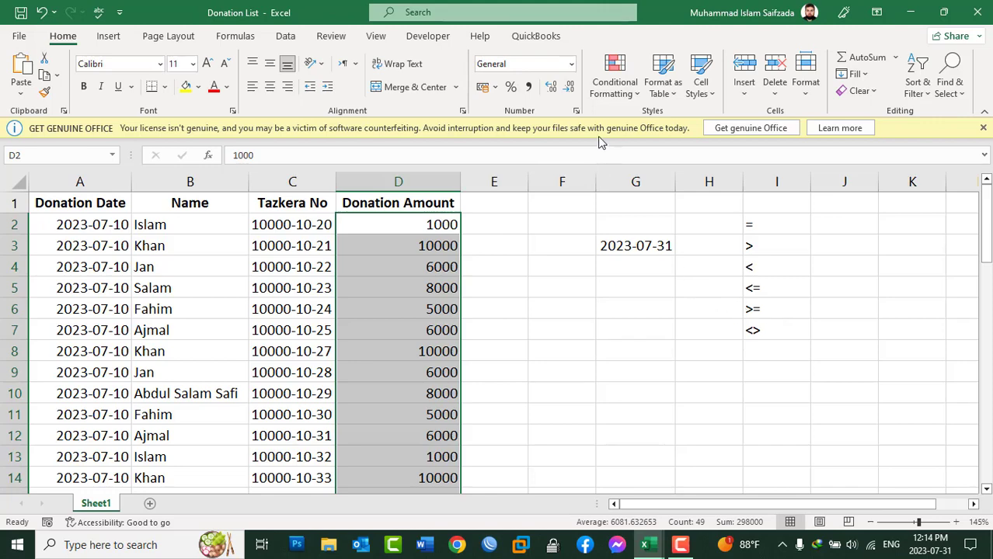
pyautogui.click(619, 89)
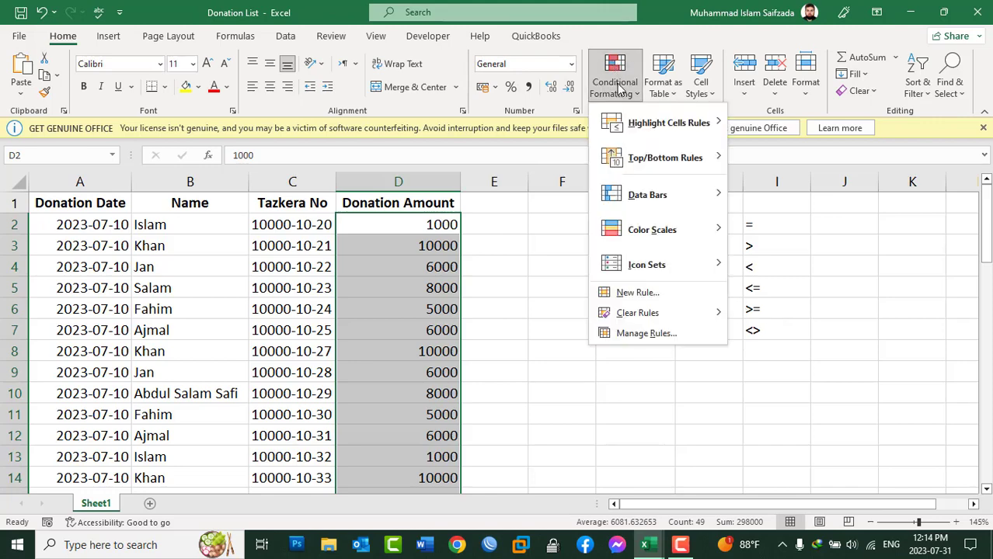
pyautogui.moveTo(635, 159)
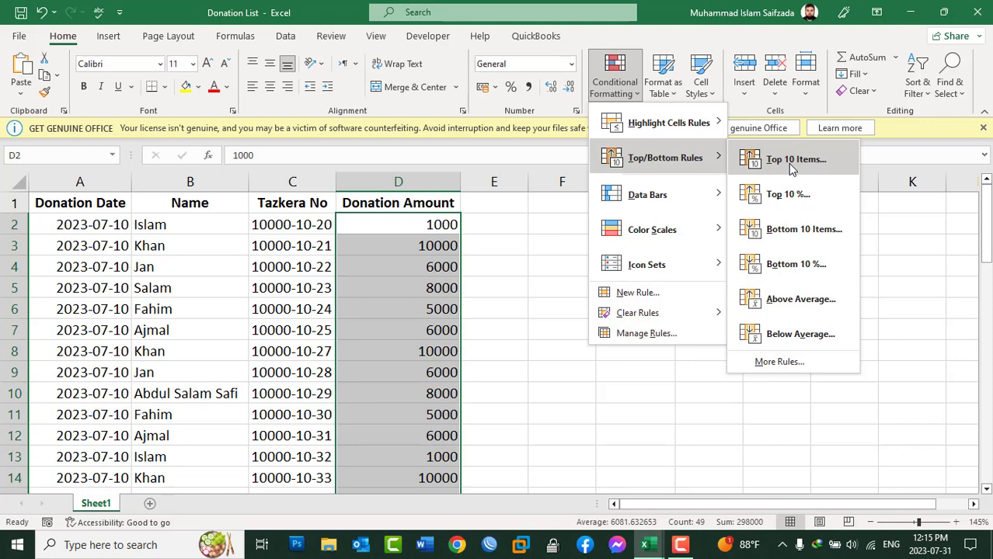
pyautogui.click(560, 239)
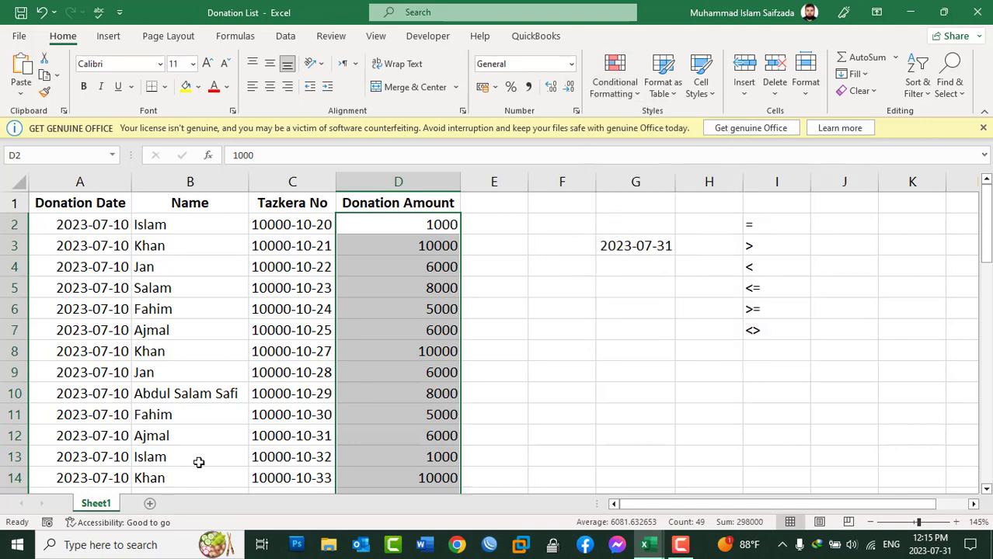
# Add a new worksheet and name it "Student Results".
pyautogui.click(150, 504)
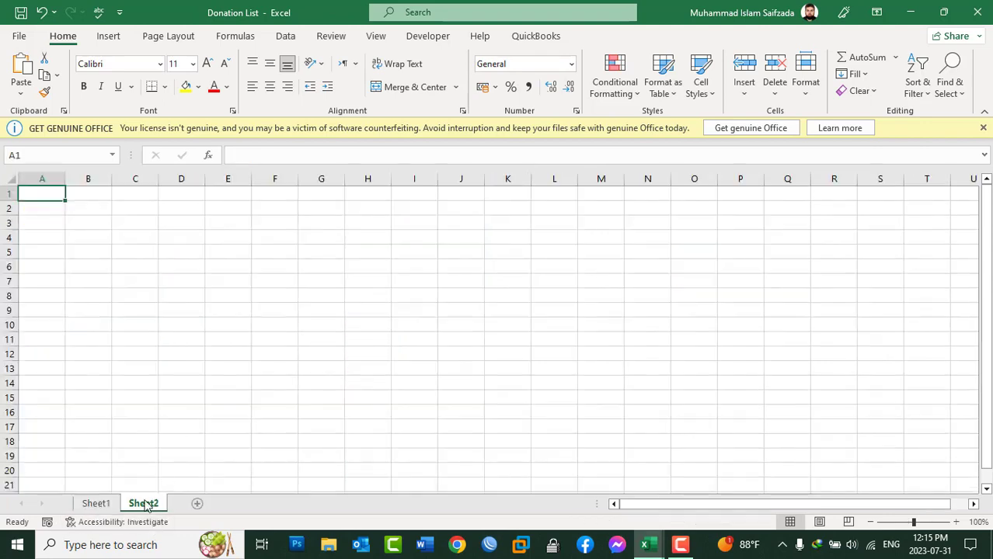
pyautogui.doubleClick(145, 504)
pyautogui.write('S')
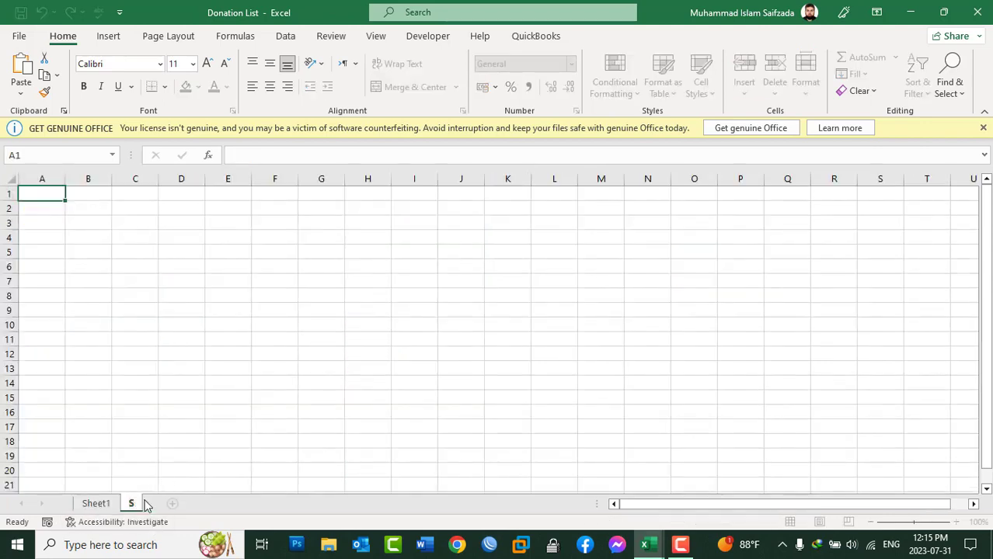
pyautogui.write('tudent Results')
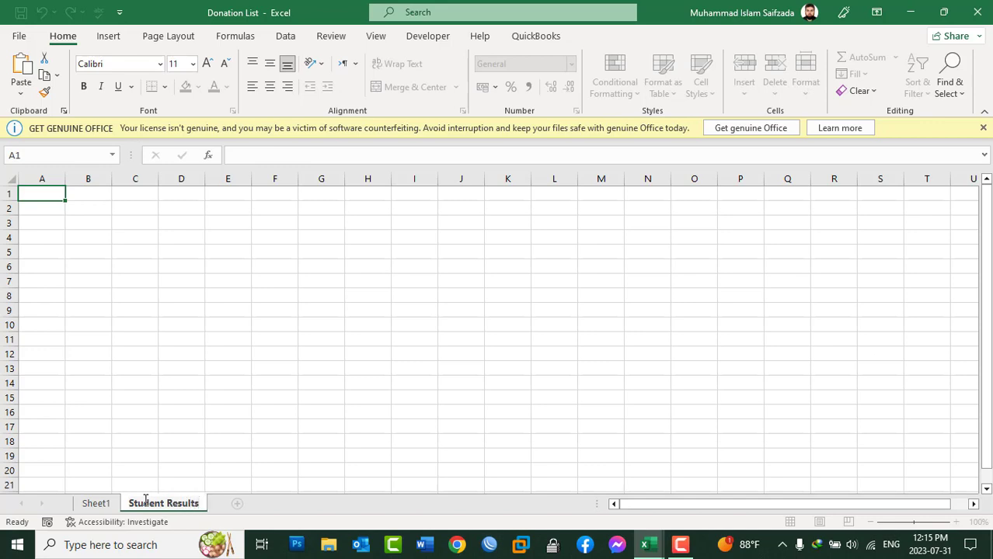
# Enter the column headers "SID" in A1 and "S.Name" in B1 of the Student Results sheet.
pyautogui.click(136, 199)
pyautogui.scroll(4, 75, 215)
pyautogui.click(76, 218)
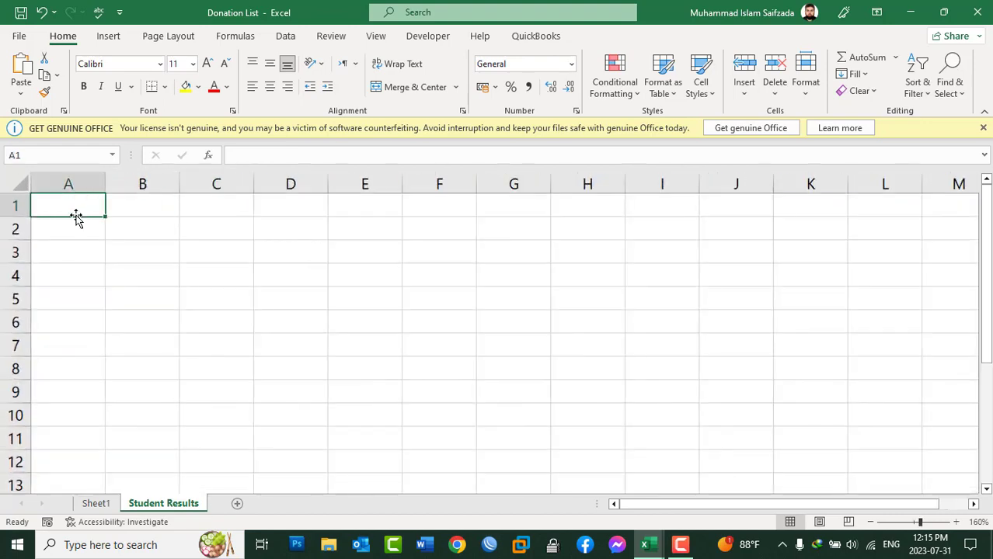
pyautogui.write('SID')
pyautogui.press('Tab')
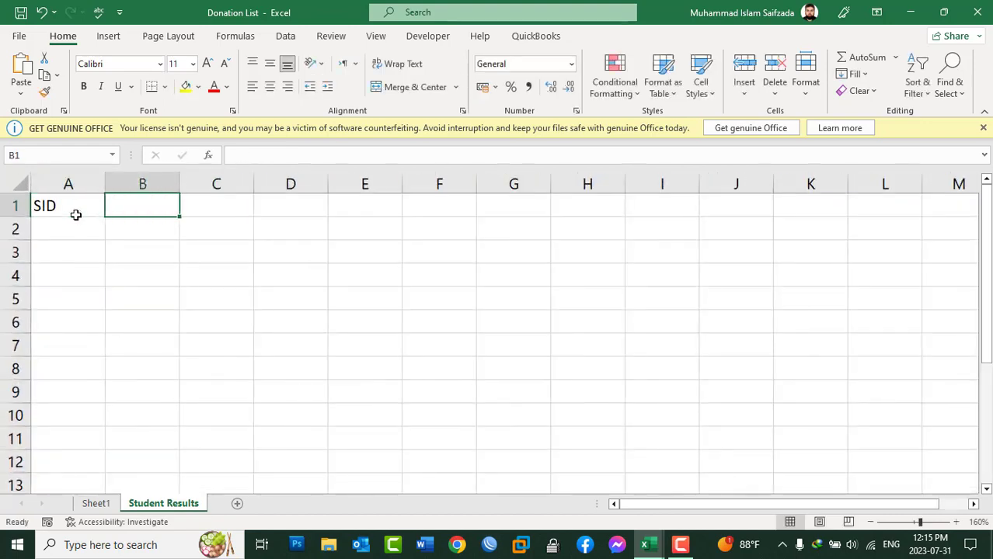
pyautogui.write('S/')
pyautogui.press('BackSpace')
pyautogui.write('.Name')
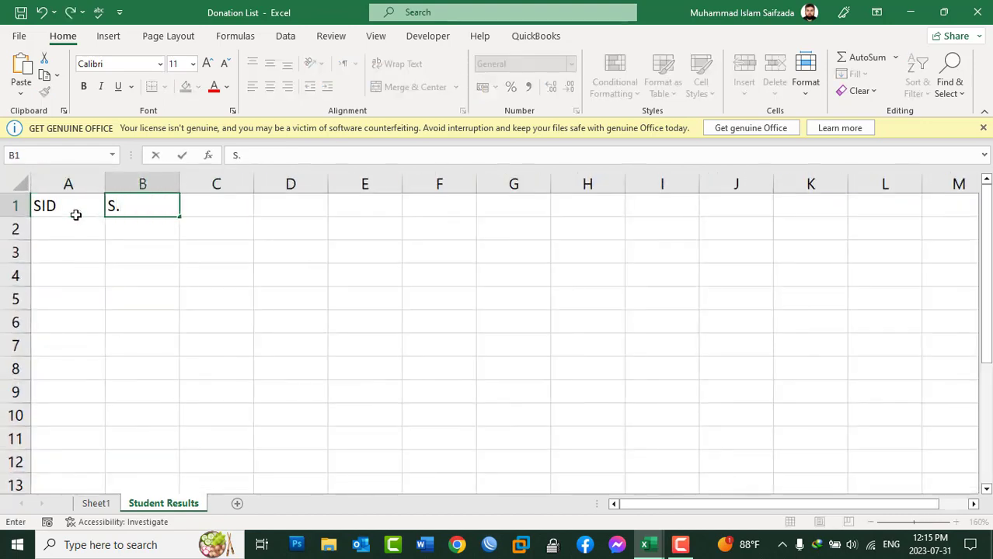
pyautogui.press('Tab')
# Enter the headers "Program" in C1 and "Marks" in D1, and widen column C.
pyautogui.write('C')
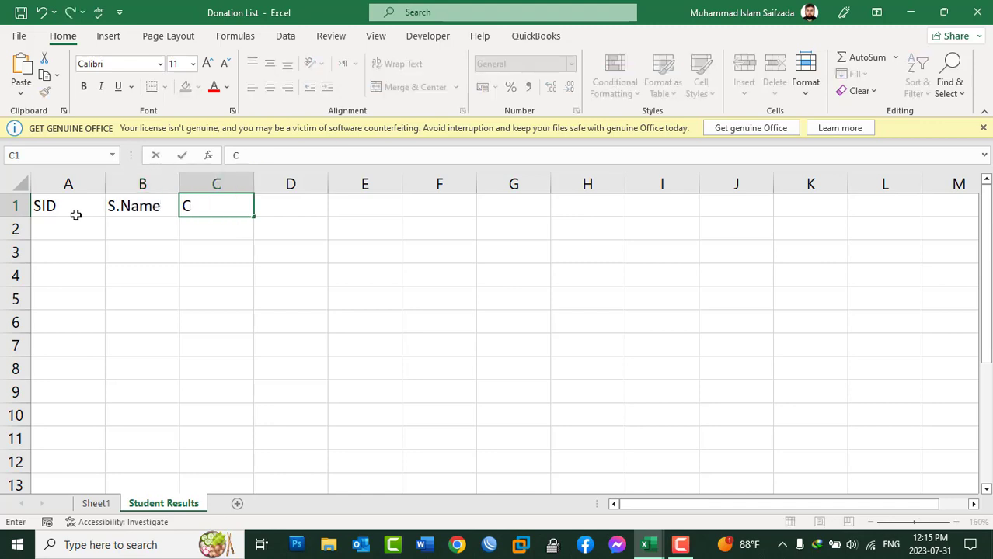
pyautogui.write('rogram')
pyautogui.press('Tab')
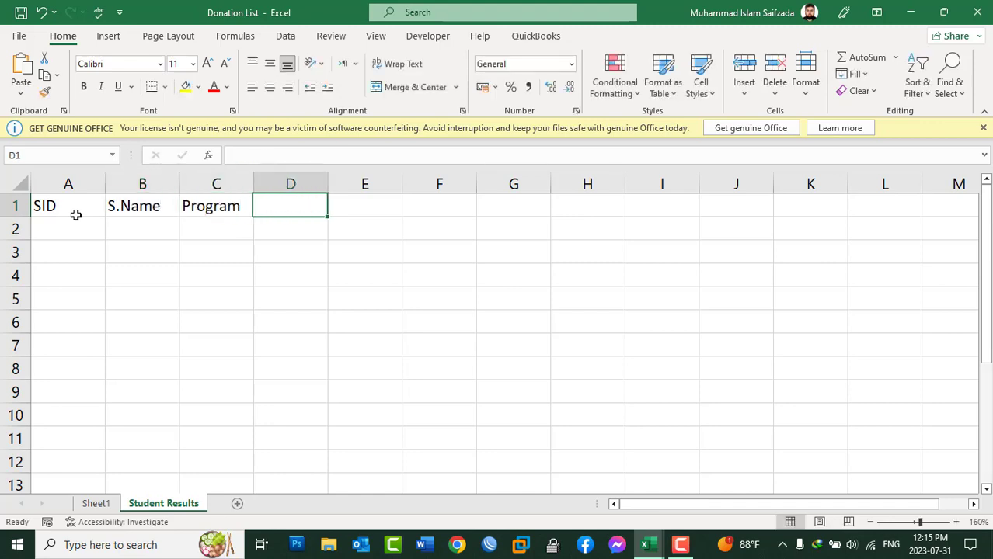
pyautogui.write('Marks')
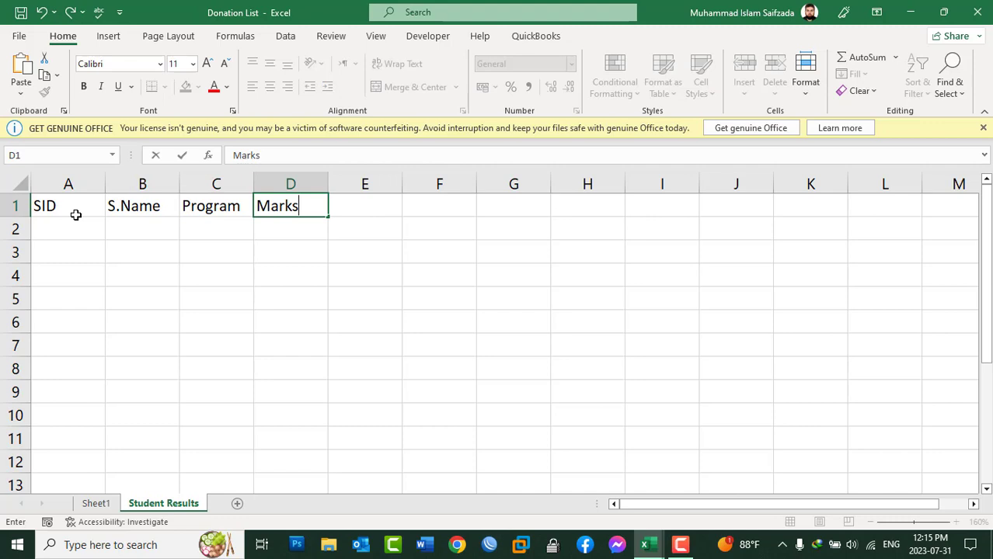
pyautogui.press('Tab')
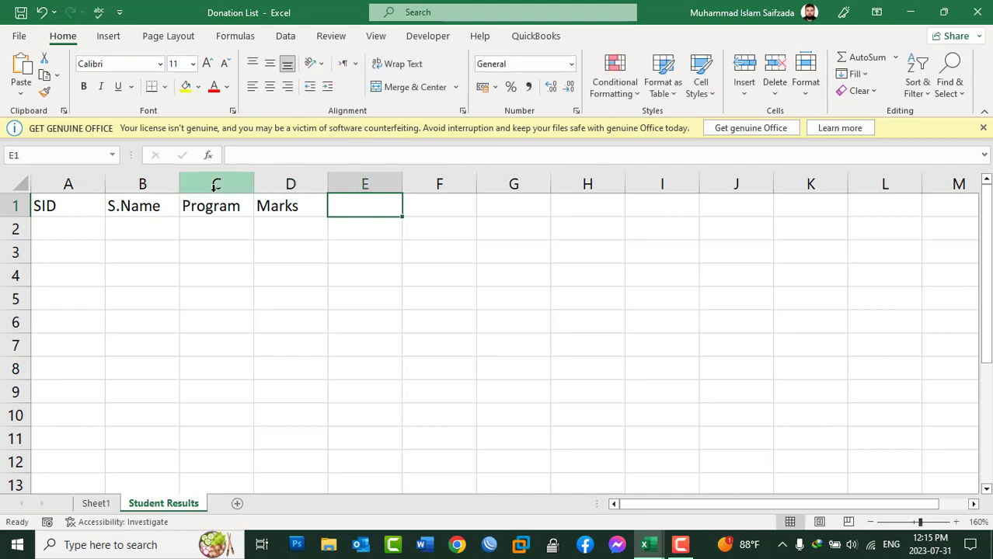
pyautogui.moveTo(254, 183); pyautogui.dragTo(275, 183)
# Enter "SID-01" in A2 and fill the series down to "SID-10" in A11.
pyautogui.click(93, 231)
pyautogui.write('SID')
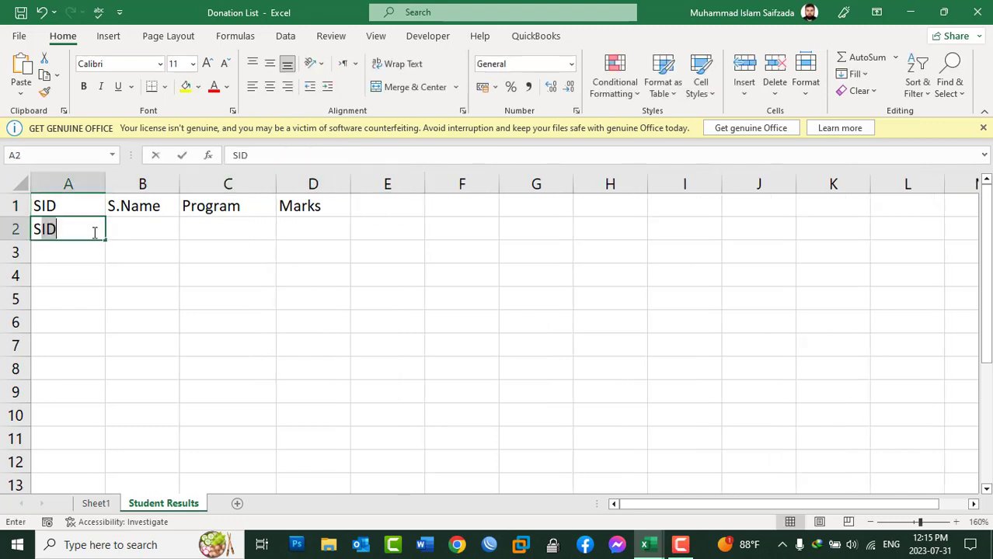
pyautogui.write('-01')
pyautogui.press('Return')
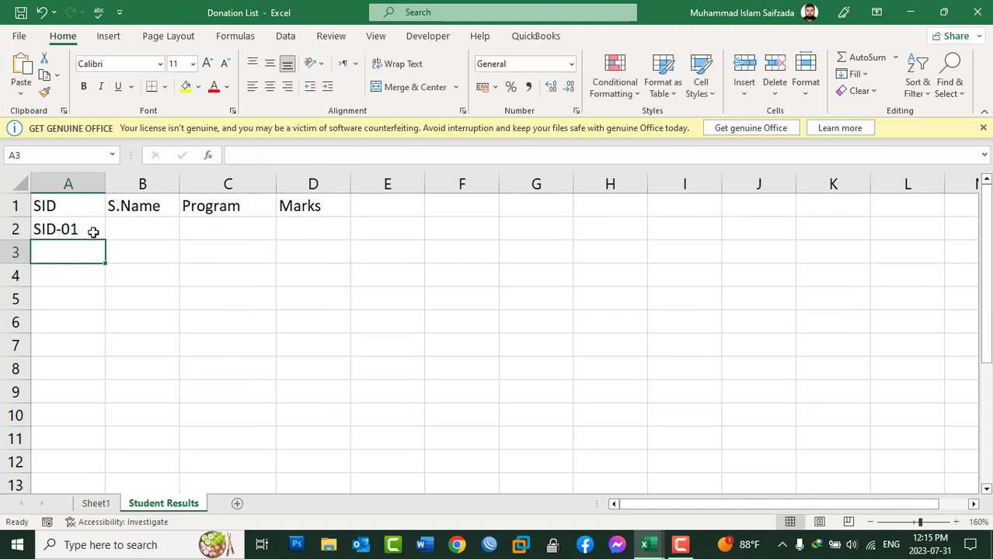
pyautogui.click(94, 231)
pyautogui.moveTo(103, 241); pyautogui.dragTo(97, 441)
# Make the headers in A1:D1 bold and center them.
pyautogui.click(103, 210)
pyautogui.moveTo(103, 209); pyautogui.dragTo(287, 208)
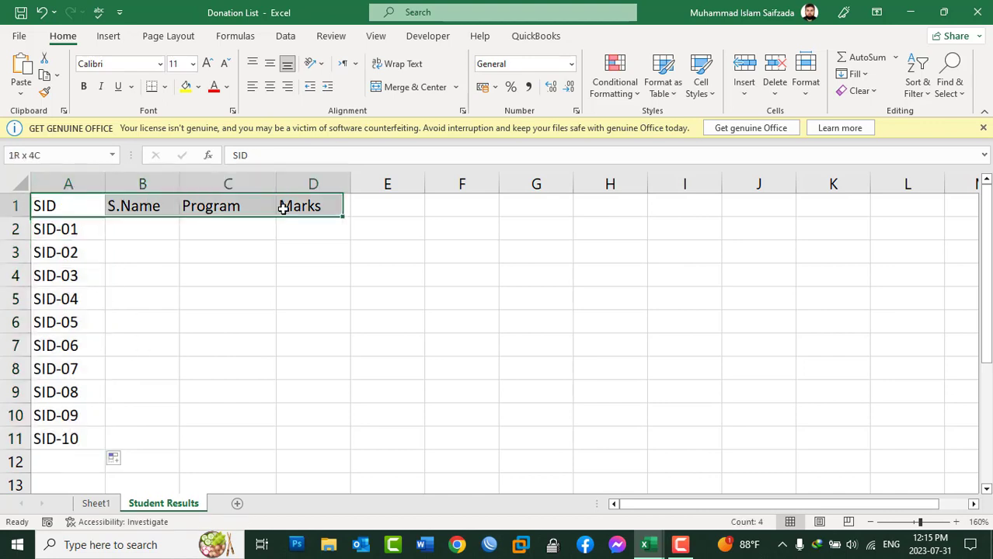
pyautogui.click(83, 86)
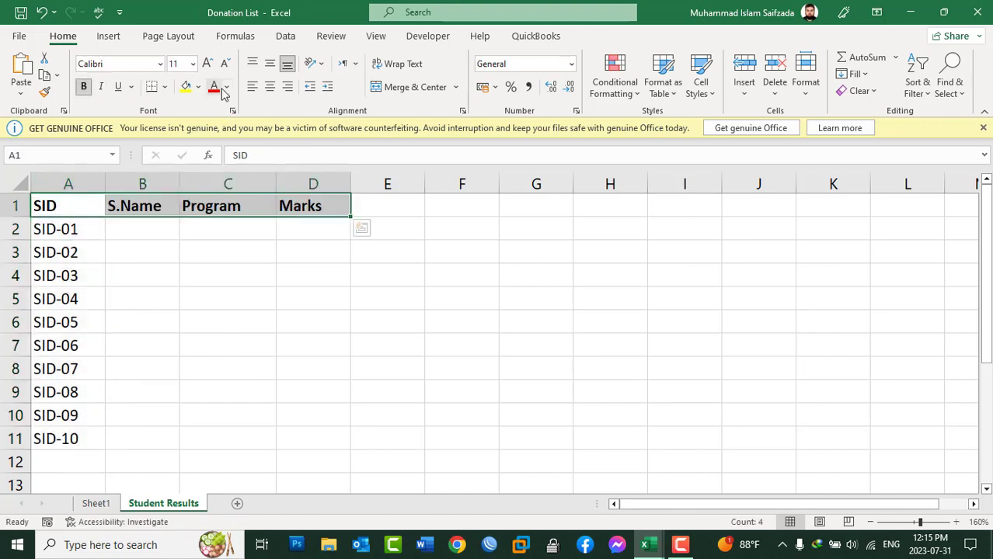
pyautogui.click(270, 86)
# Enter the first six students' names in B2:B7 of the S.Name column.
pyautogui.click(144, 237)
pyautogui.write('Islam')
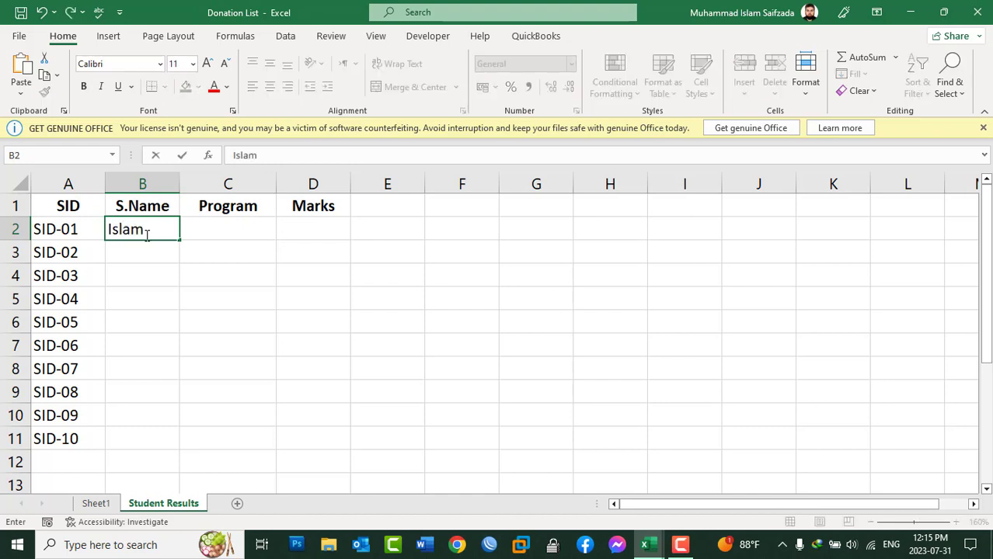
pyautogui.press('Return')
pyautogui.write('Khan')
pyautogui.press('Return')
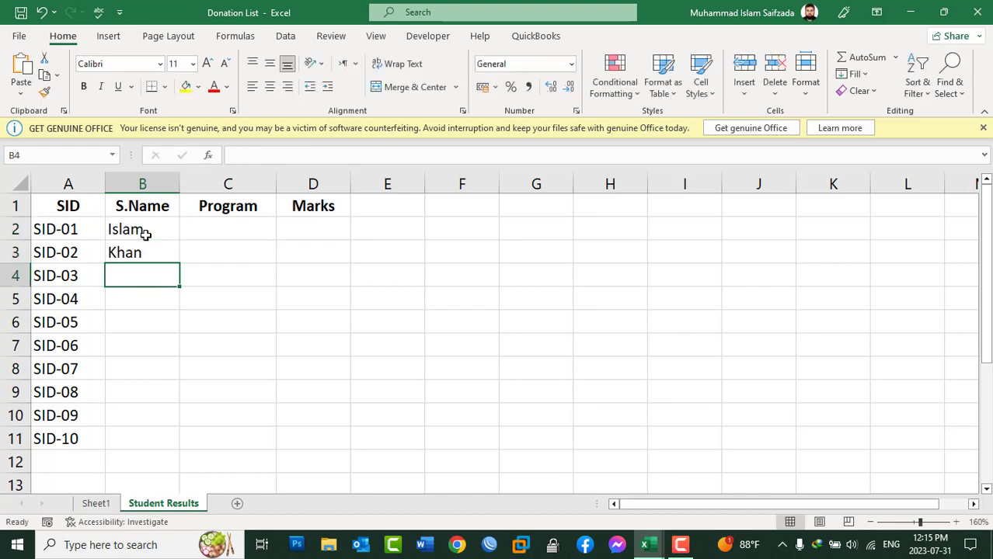
pyautogui.write('Ajmal')
pyautogui.press('Return')
pyautogui.write('Hamdard')
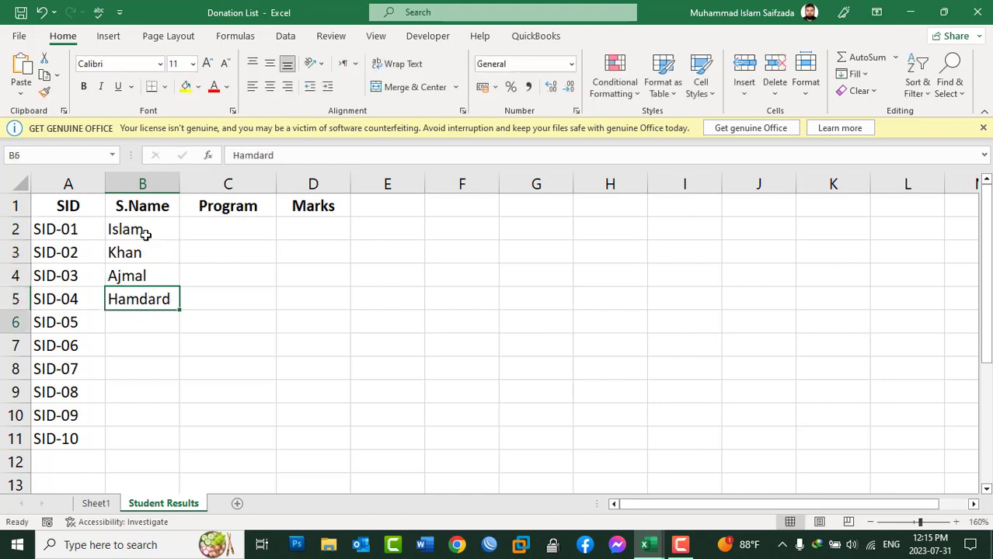
pyautogui.press('Return')
pyautogui.write('Fahim')
pyautogui.press('Return')
pyautogui.write('Asad')
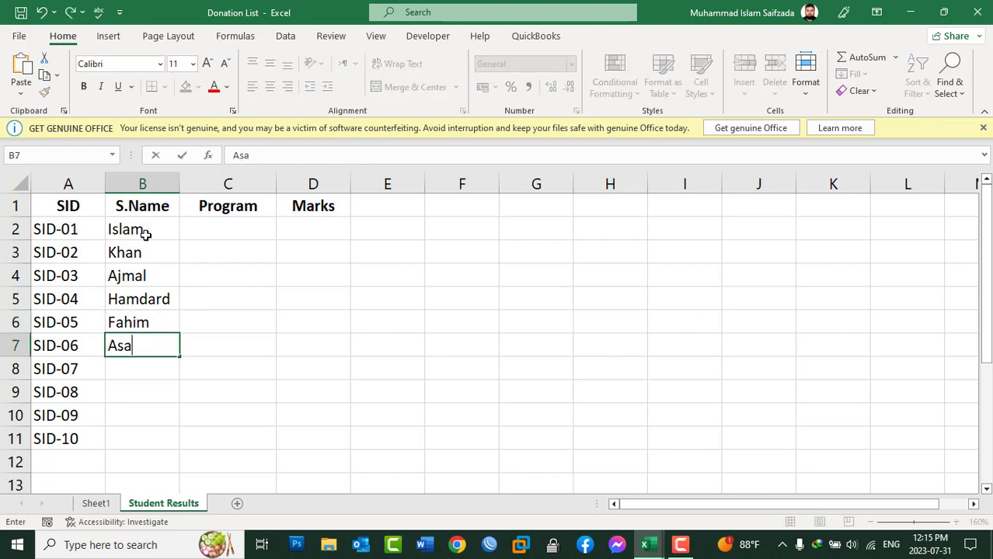
pyautogui.press('Return')
# Enter the remaining four students' names in B8:B11.
pyautogui.write('Sarn')
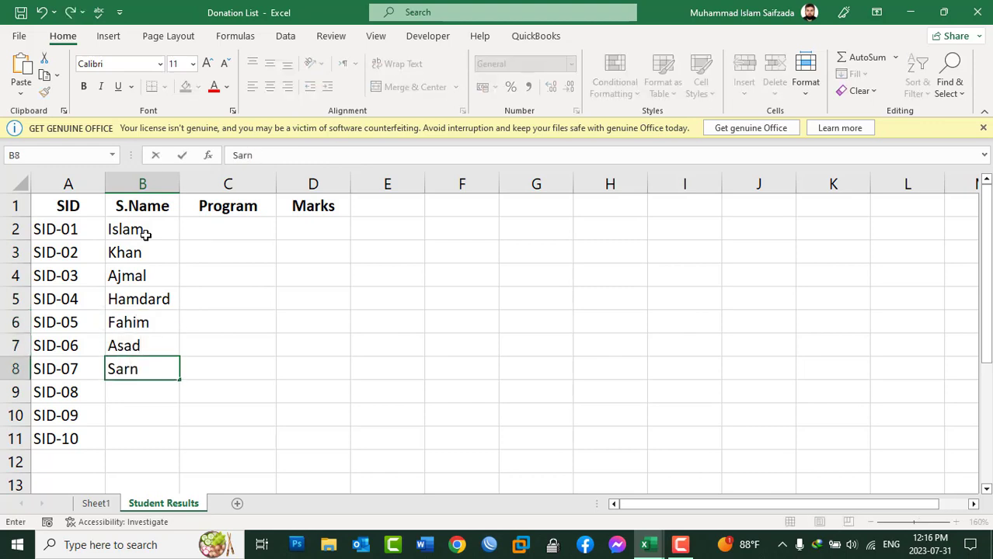
pyautogui.press('BackSpace')
pyautogui.write('baz')
pyautogui.press('Return')
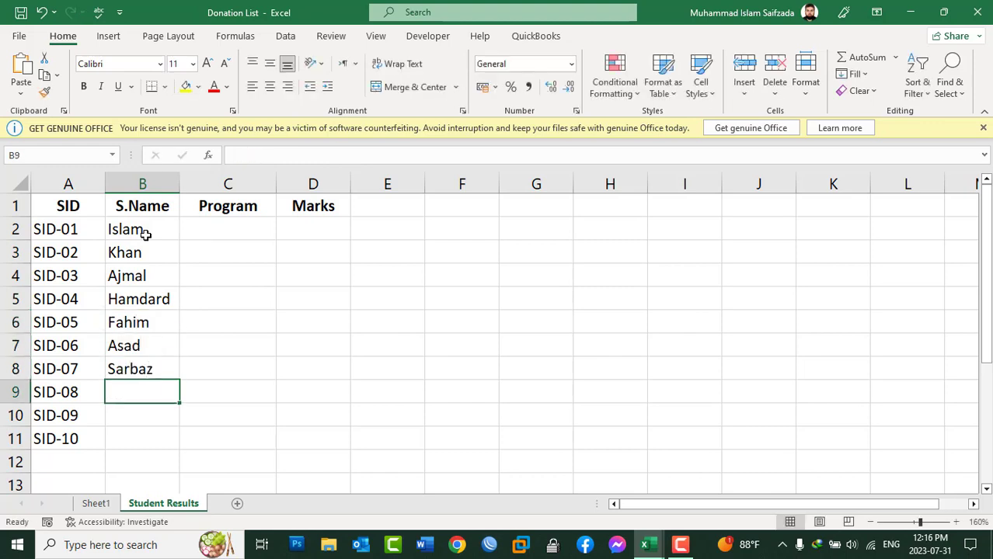
pyautogui.write('Ali')
pyautogui.press('Return')
pyautogui.write('W')
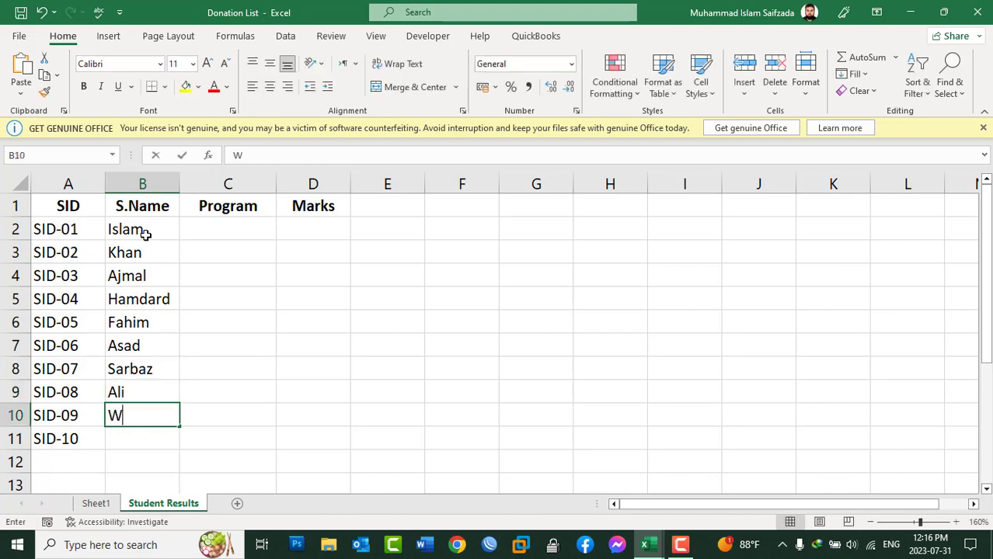
pyautogui.write('ahid')
pyautogui.press('Return')
pyautogui.write('Nadar')
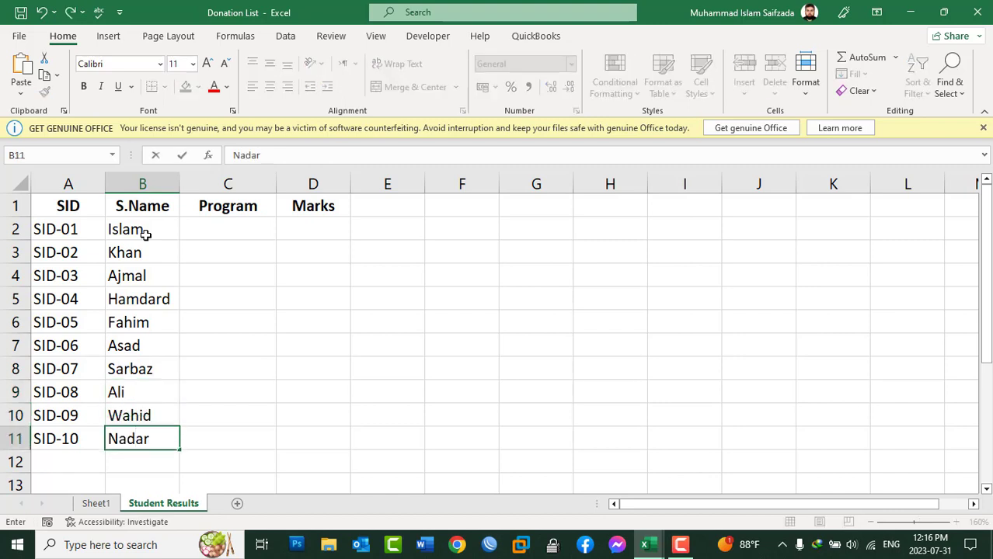
pyautogui.press('Tab')
# Fill all of C2:C11 in the Program column with "DIT" in a single entry.
pyautogui.hotkey('shift', 'Up')
pyautogui.hotkey('shift', 'Up')
pyautogui.hotkey('shift', 'Up')
pyautogui.hotkey('shift', 'Up')
pyautogui.hotkey('shift', 'Up')
pyautogui.hotkey('shift', 'Up')
pyautogui.hotkey('shift', 'Up')
pyautogui.hotkey('shift', 'Up')
pyautogui.hotkey('shift', 'Up')
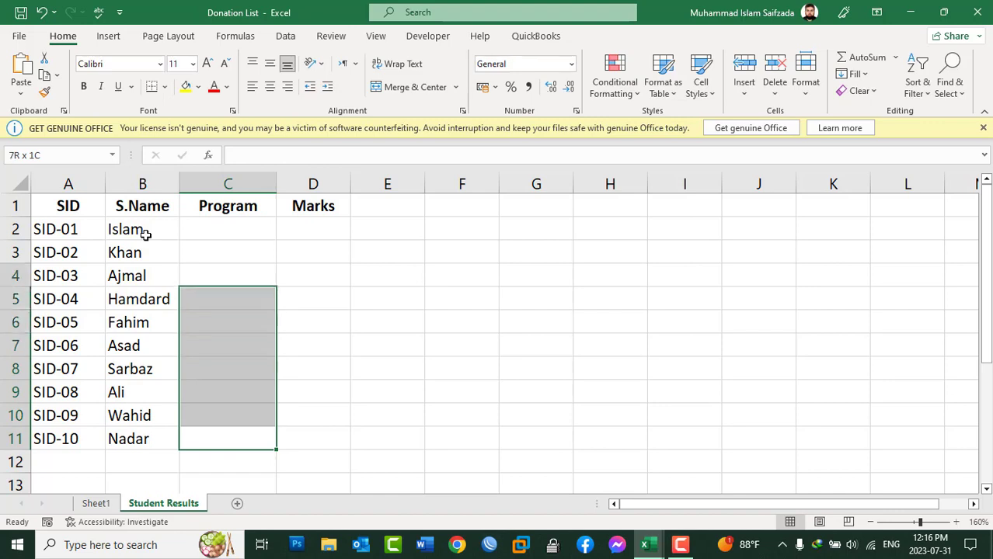
pyautogui.write('DIt')
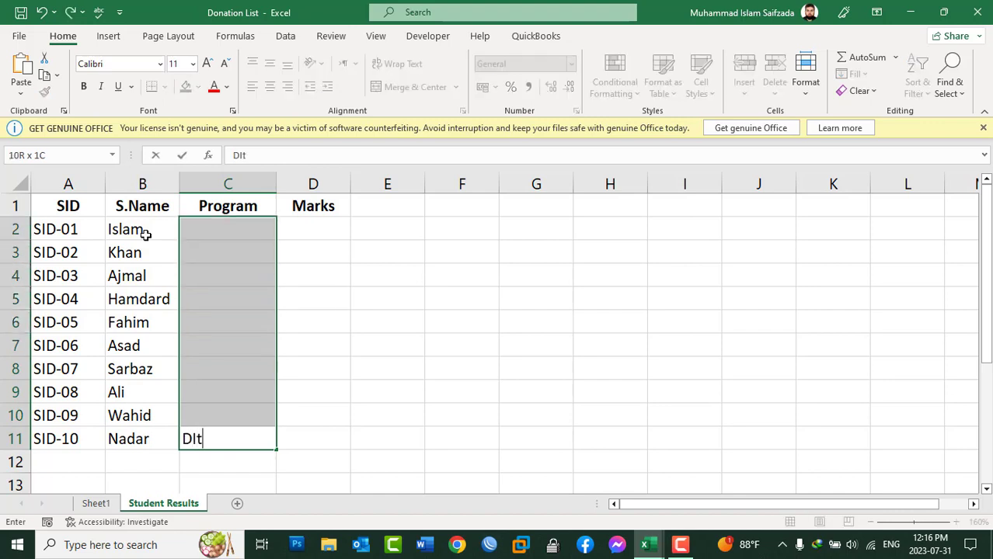
pyautogui.press('BackSpace')
pyautogui.press('BackSpace')
pyautogui.write('IT')
pyautogui.hotkey('ctrl', 'Return')
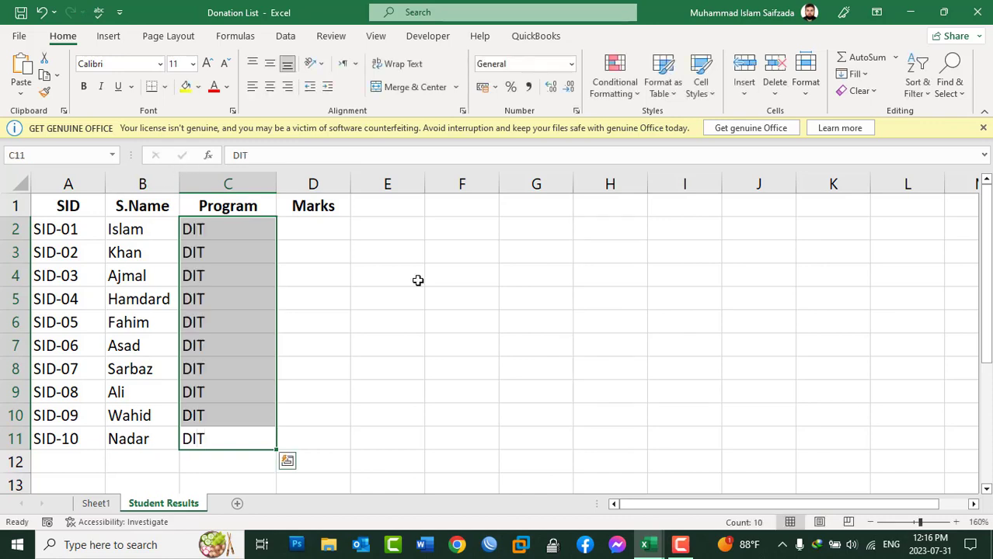
# Enter the marks 100, 60, 80 and 99 in D2:D5.
pyautogui.click(323, 229)
pyautogui.write('100')
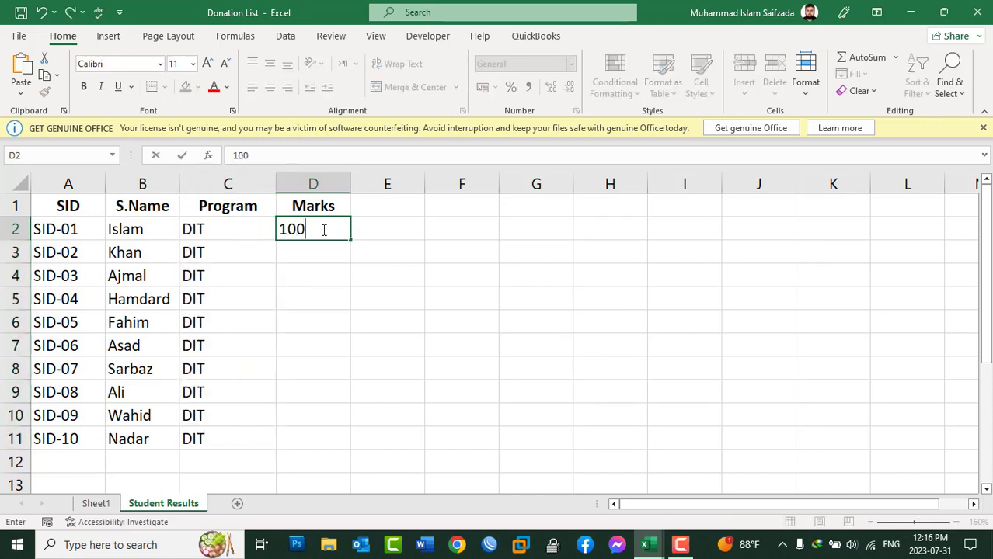
pyautogui.press('Return')
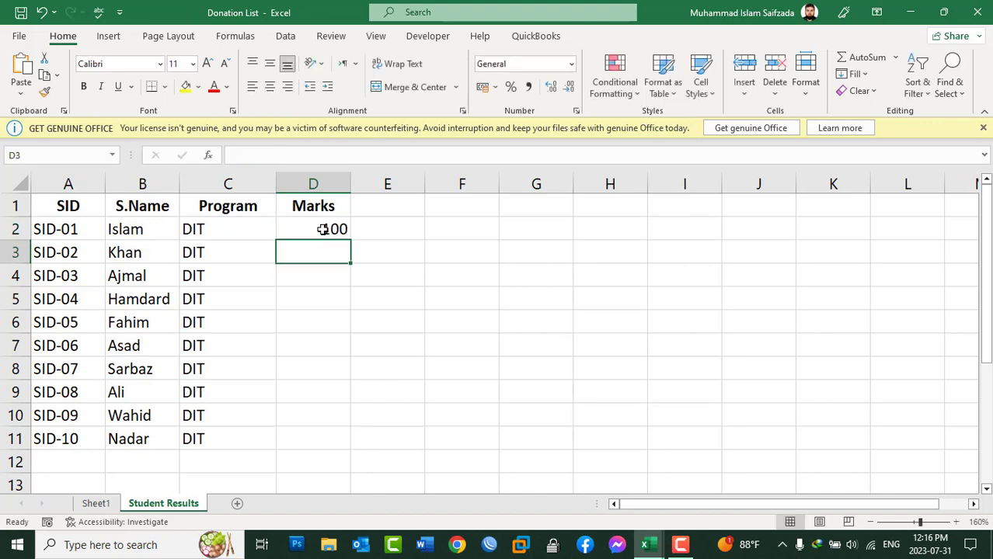
pyautogui.write('60')
pyautogui.press('Return')
pyautogui.write('80')
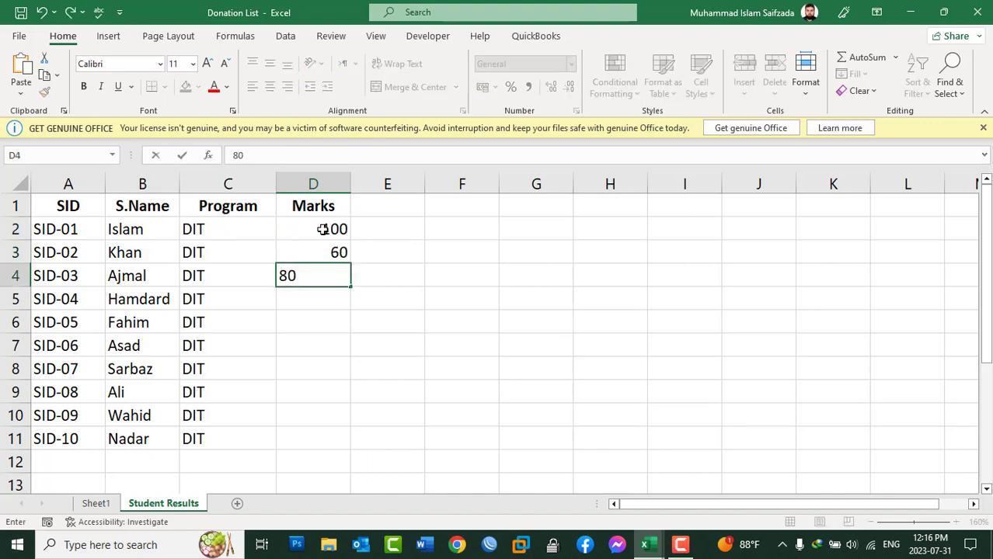
pyautogui.press('Return')
pyautogui.write('1')
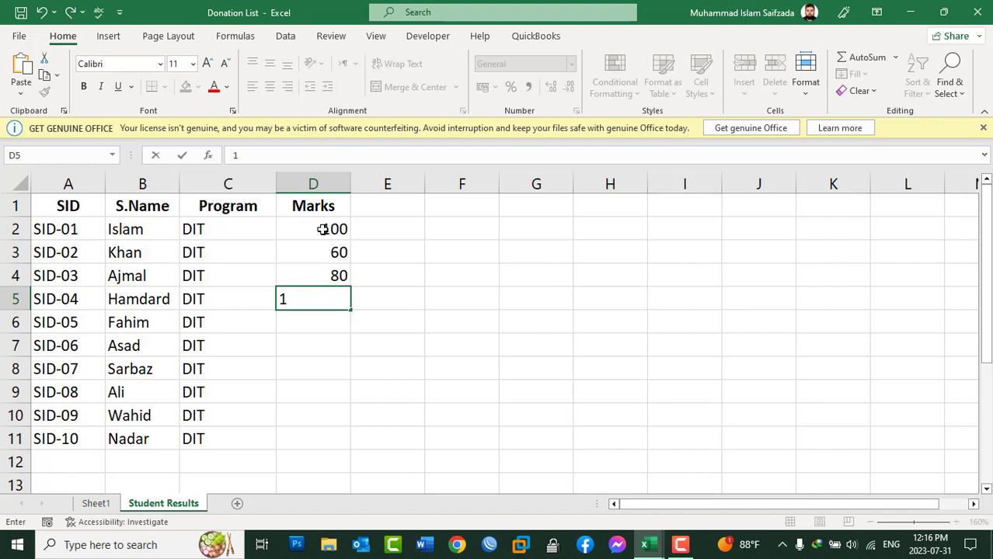
pyautogui.press('BackSpace')
pyautogui.write('99')
pyautogui.press('Return')
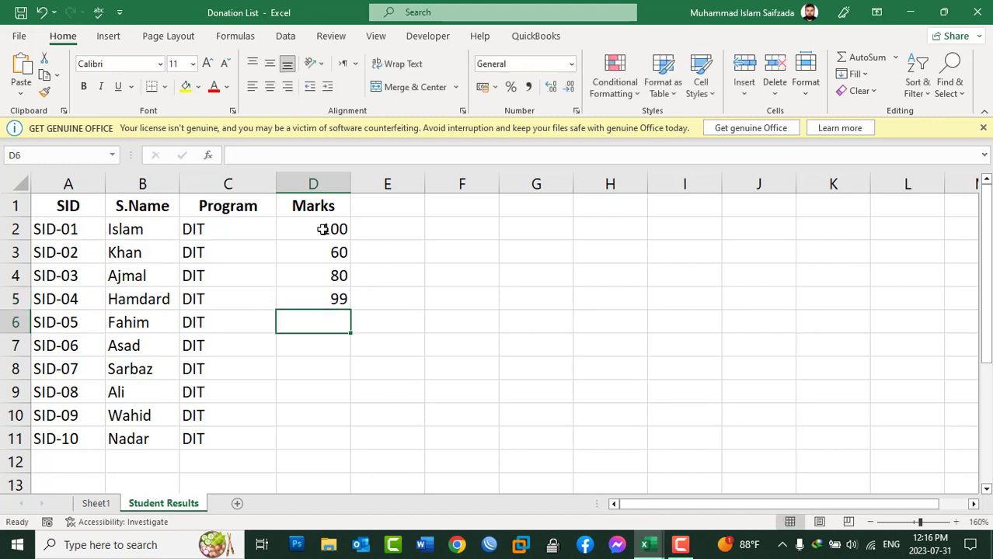
# Enter the marks 89, 70, 88 and 77 in D6:D9.
pyautogui.write('89')
pyautogui.press('Return')
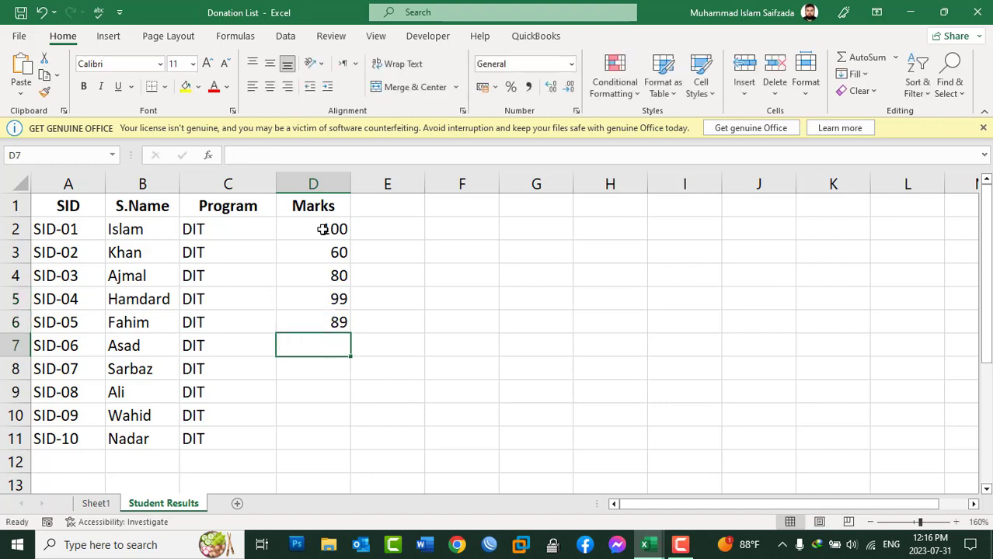
pyautogui.write('80')
pyautogui.press('BackSpace')
pyautogui.press('BackSpace')
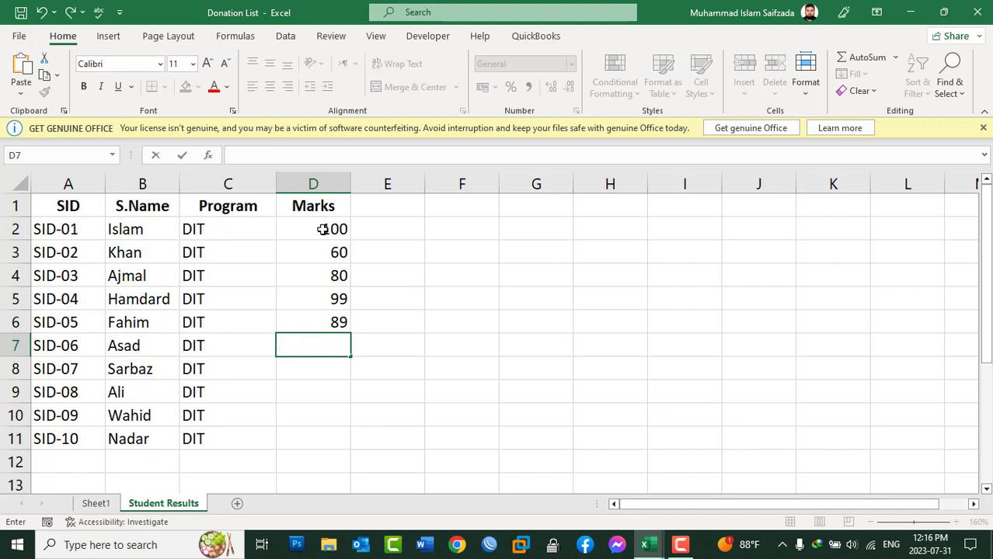
pyautogui.write('70')
pyautogui.press('Return')
pyautogui.write('88')
pyautogui.press('Return')
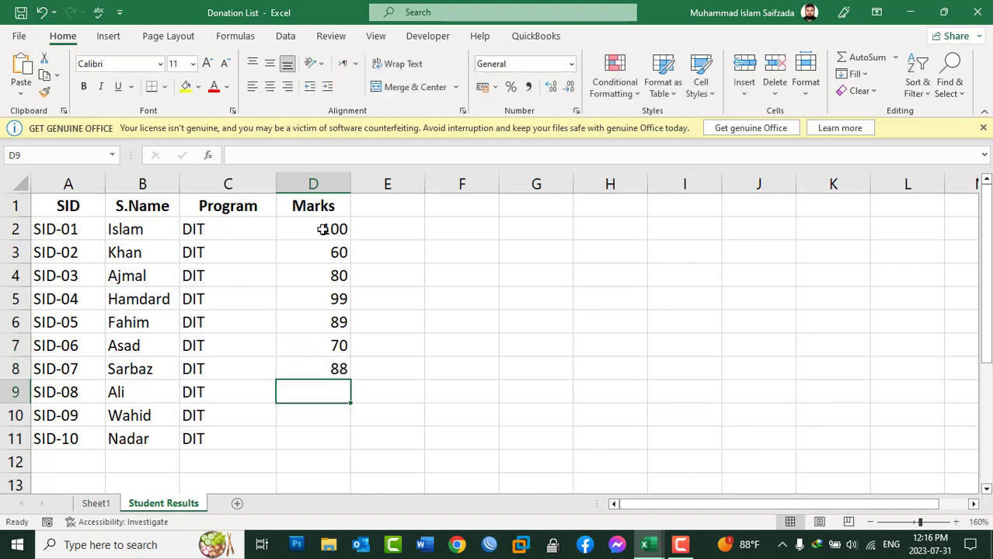
pyautogui.write('77')
pyautogui.press('Return')
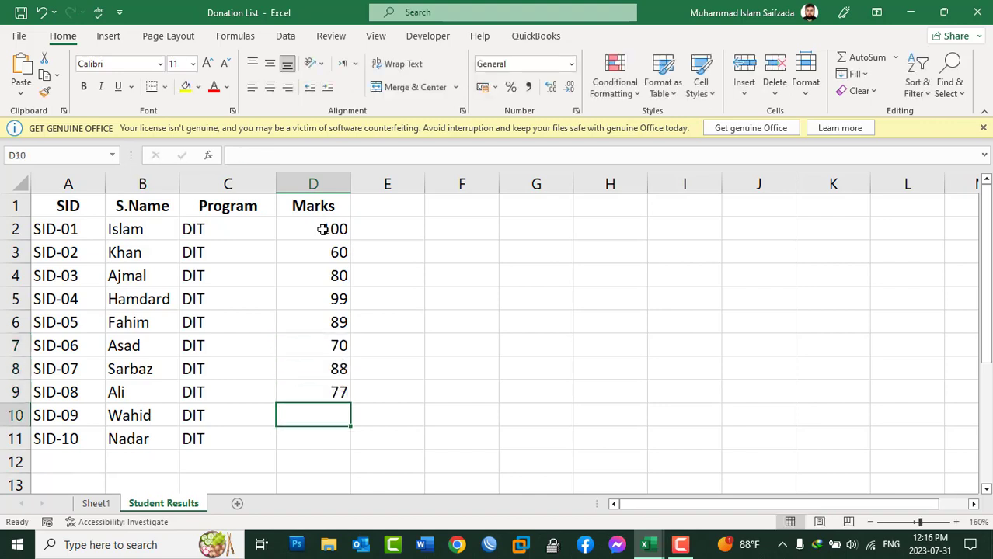
# Complete the Marks column with 95 in D10 and 95.5 in D11.
pyautogui.write('95')
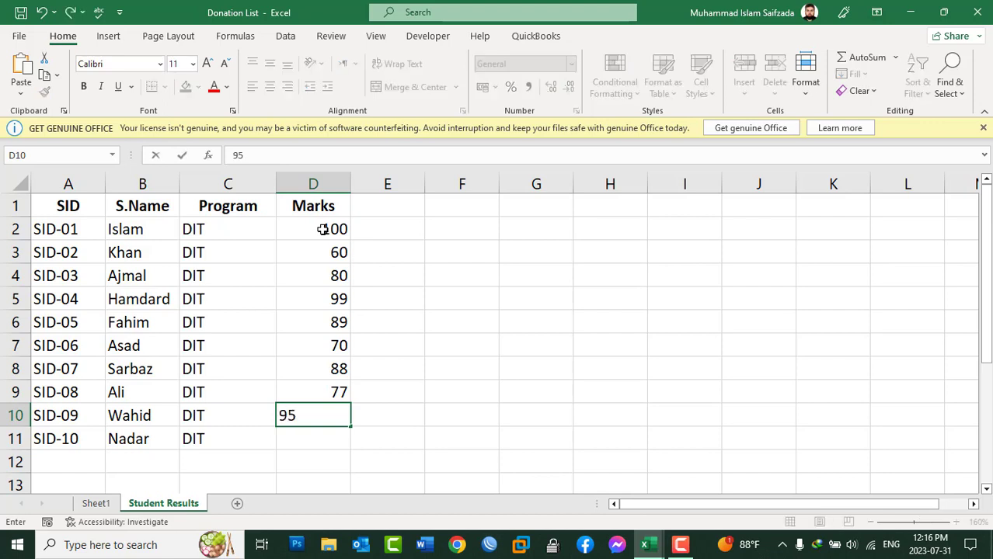
pyautogui.press('Return')
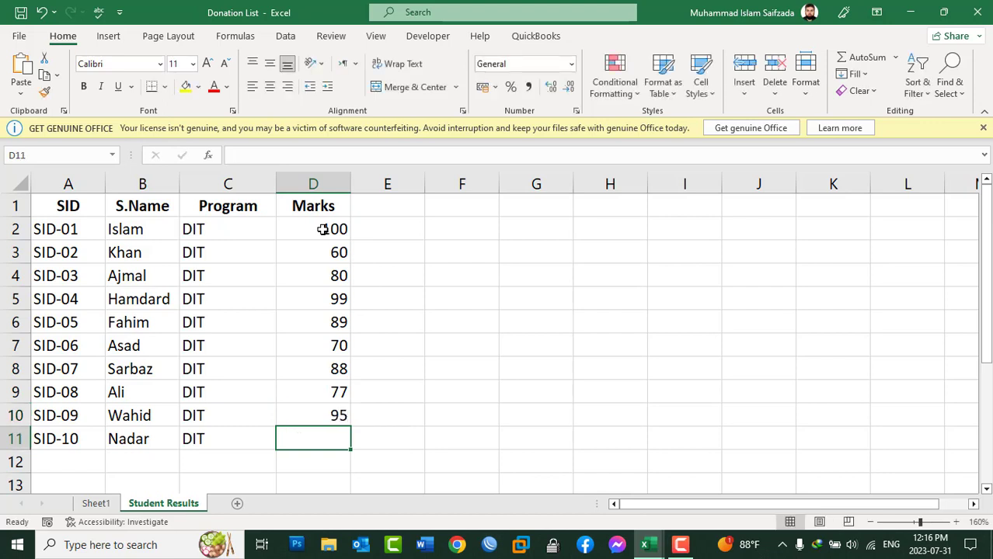
pyautogui.write('95')
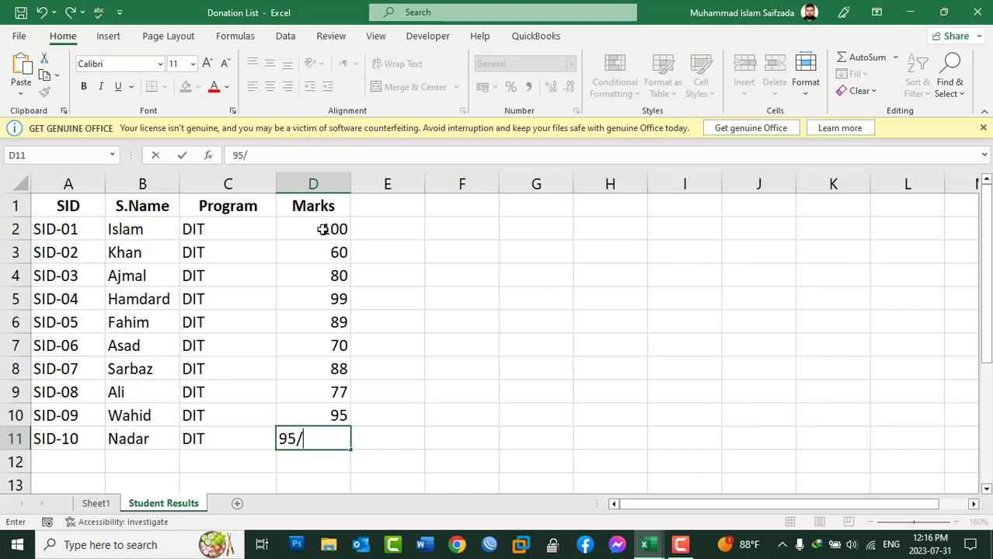
pyautogui.write('.6')
pyautogui.press('BackSpace')
pyautogui.write('7')
pyautogui.press('BackSpace')
pyautogui.write('5')
pyautogui.press('Return')
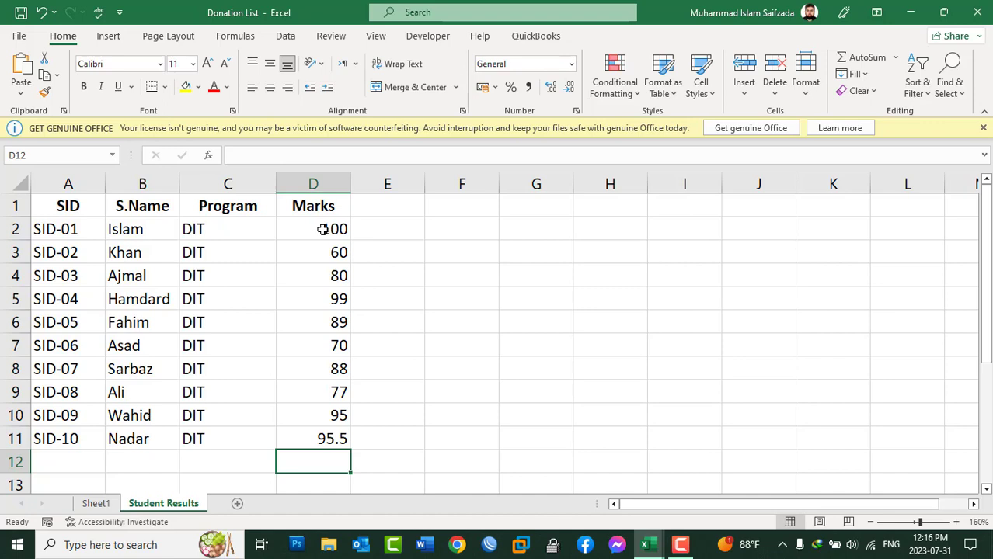
# Highlight the top 3 marks in D2:D11 with a Top 10 Items rule using Light Red Fill with Dark Red Text.
pyautogui.moveTo(323, 229); pyautogui.dragTo(302, 429)
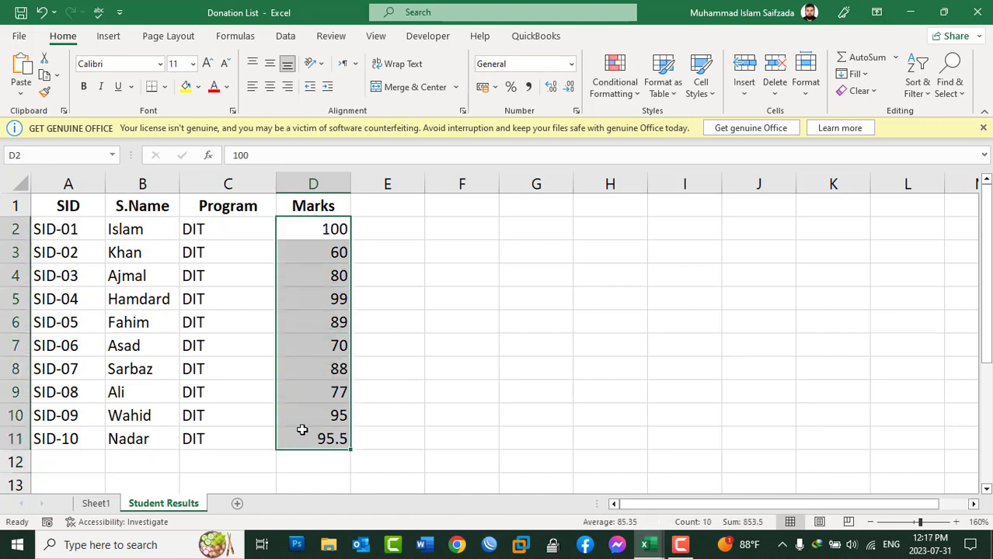
pyautogui.click(618, 94)
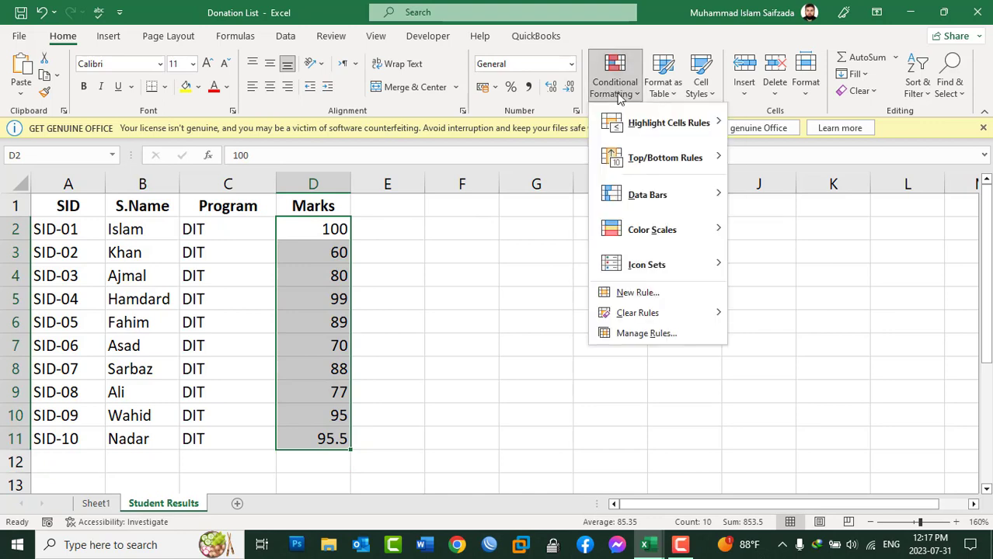
pyautogui.moveTo(636, 163)
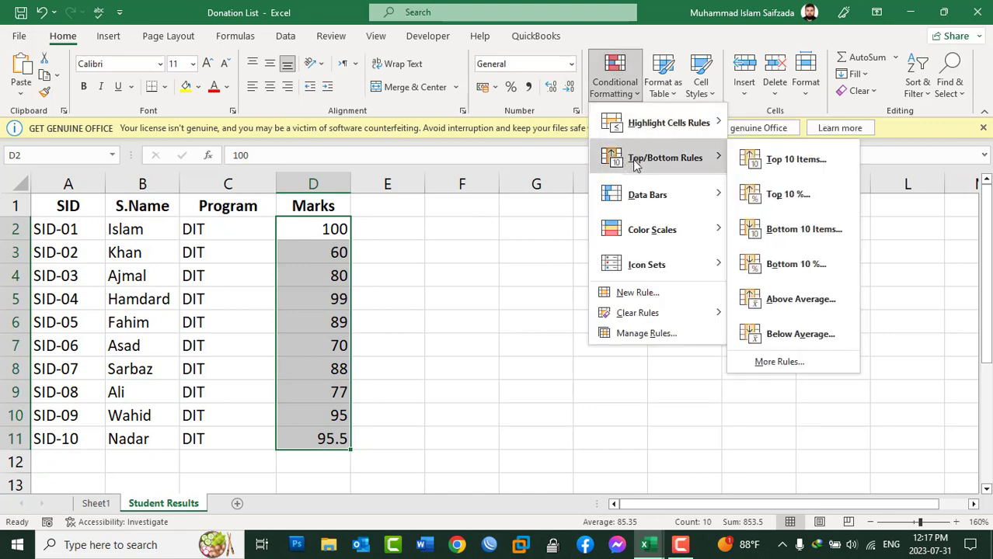
pyautogui.click(792, 160)
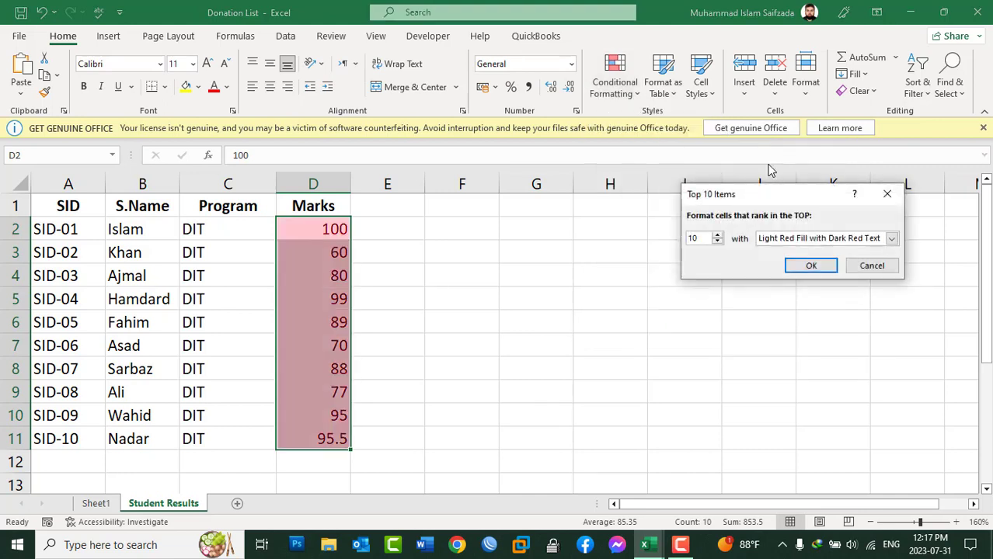
pyautogui.click(717, 242)
pyautogui.click(717, 243)
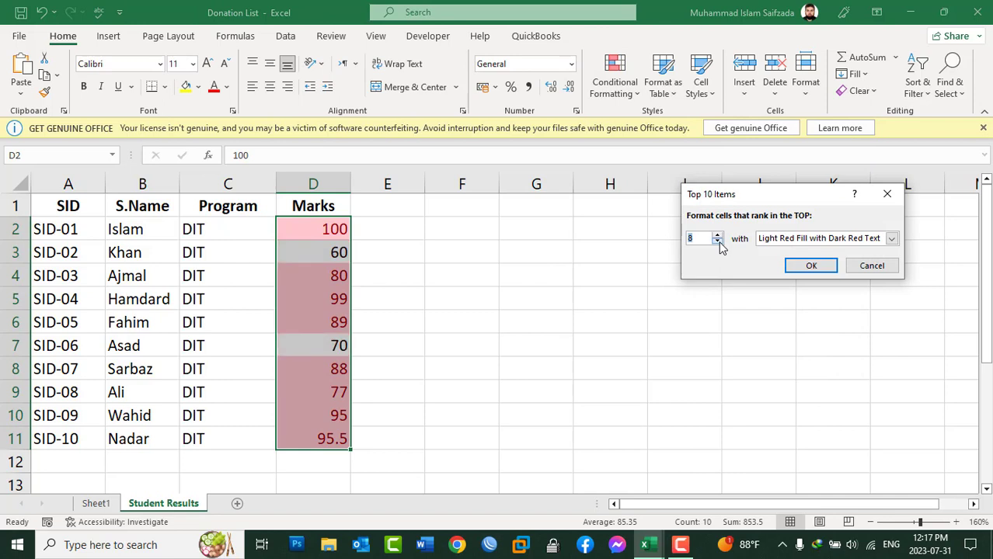
pyautogui.click(718, 242)
pyautogui.click(717, 242)
pyautogui.click(717, 243)
pyautogui.click(717, 243)
pyautogui.click(717, 243)
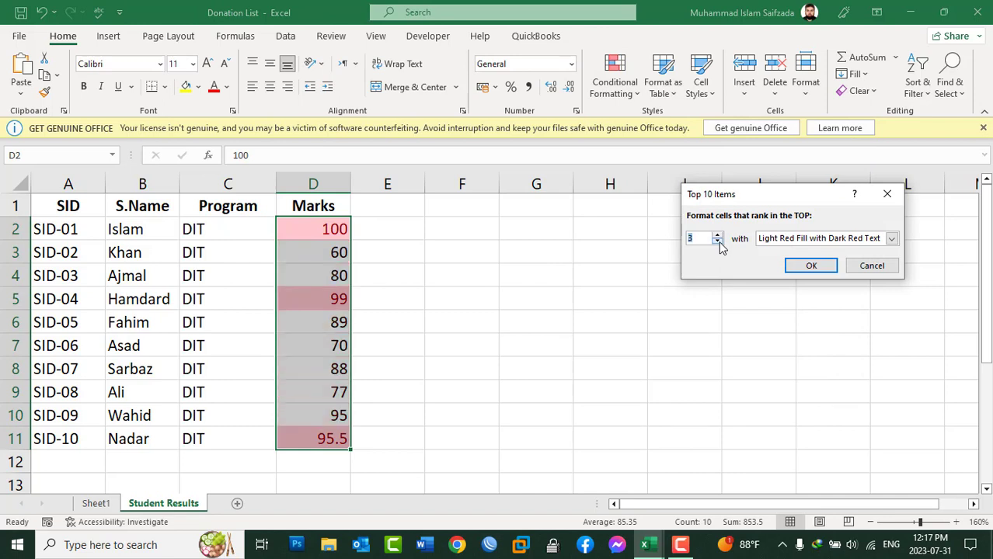
pyautogui.click(805, 267)
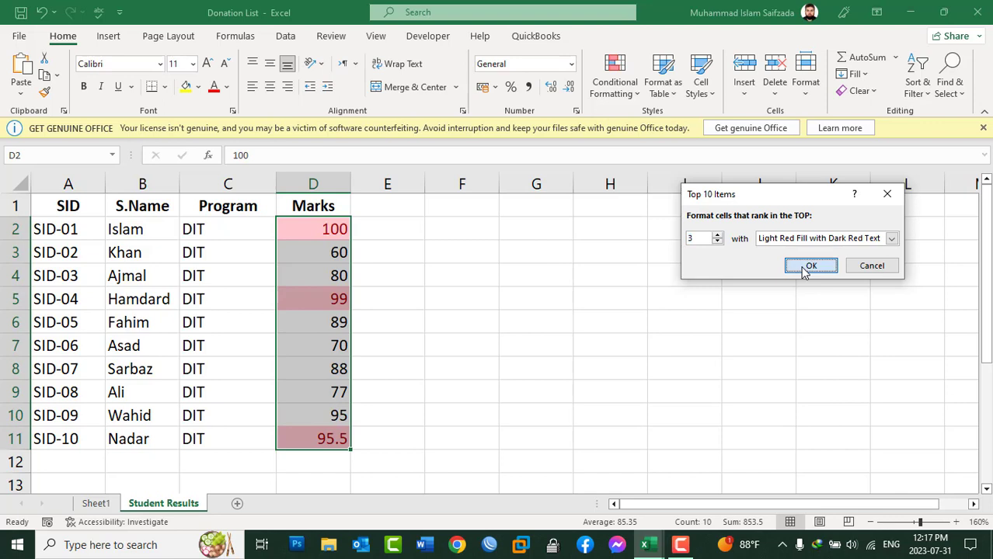
# Inspect the highlighted cells in the Marks column one by one: D2, D5 and D11.
pyautogui.click(435, 293)
pyautogui.click(310, 229)
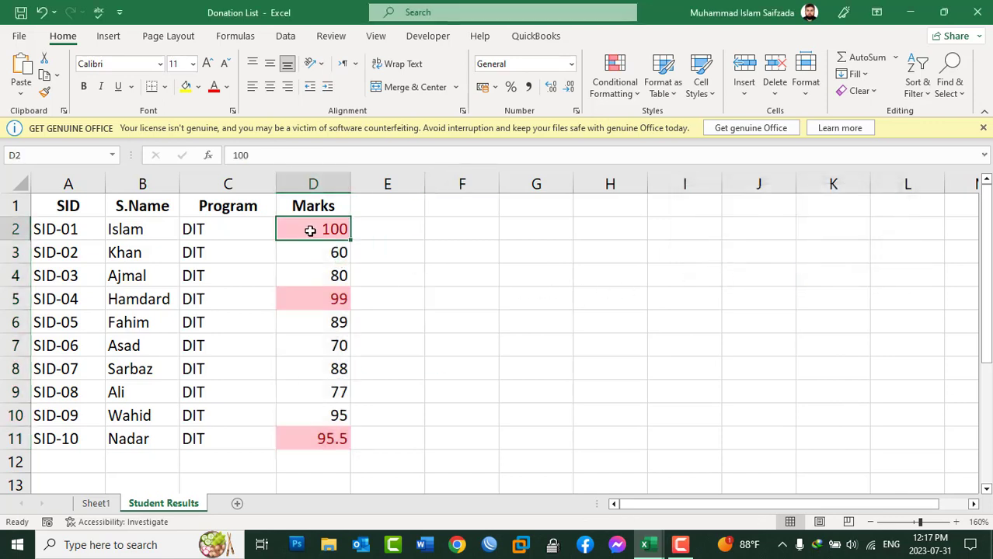
pyautogui.click(315, 299)
pyautogui.click(305, 440)
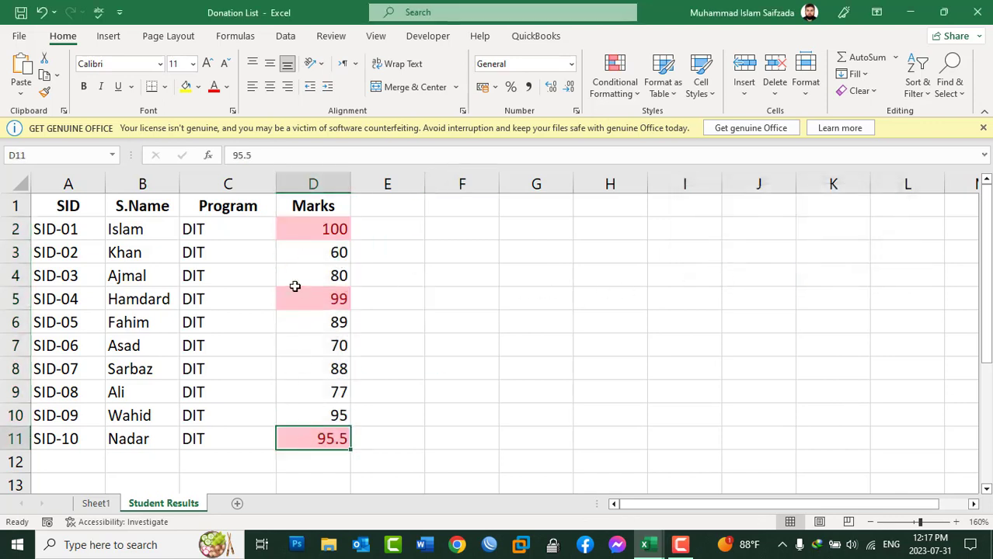
pyautogui.click(303, 229)
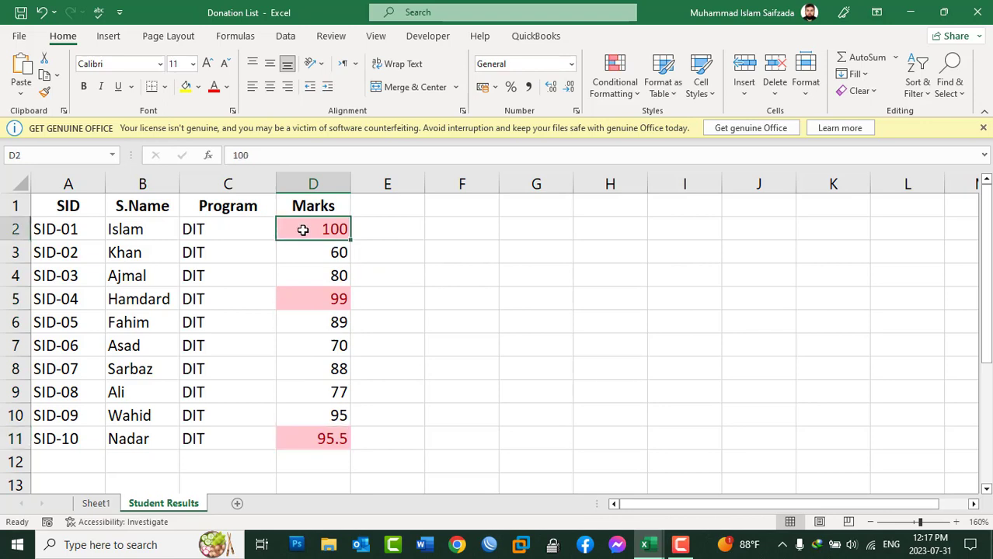
pyautogui.click(319, 299)
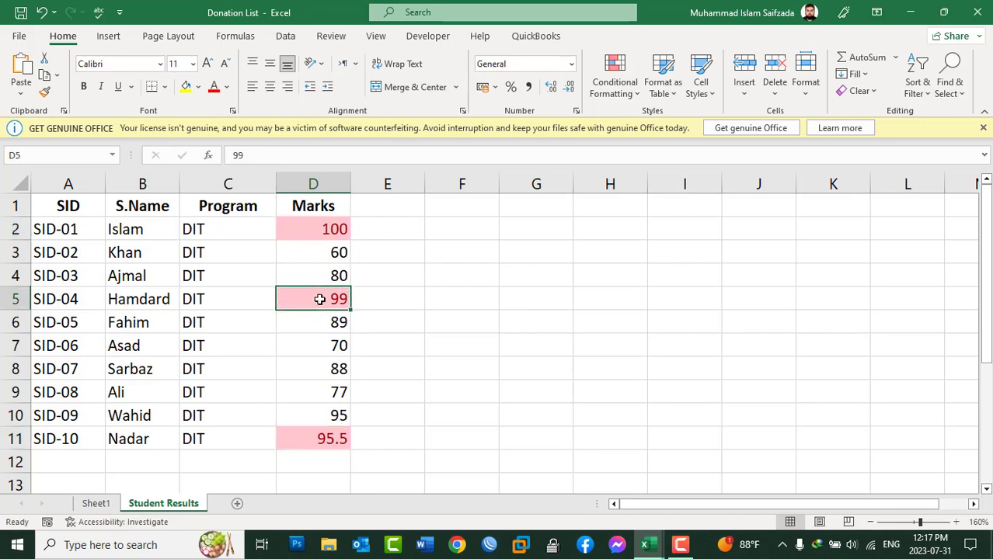
pyautogui.click(323, 440)
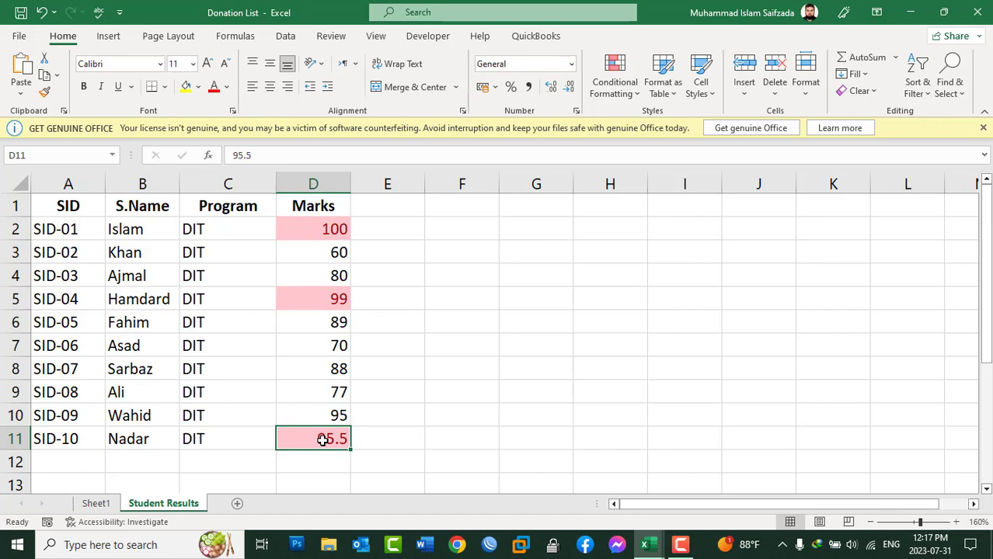
# Try lowering the rank count of another Top 10 Items rule on D2:D11, and cancel it.
pyautogui.moveTo(309, 235); pyautogui.dragTo(325, 435)
pyautogui.click(632, 89)
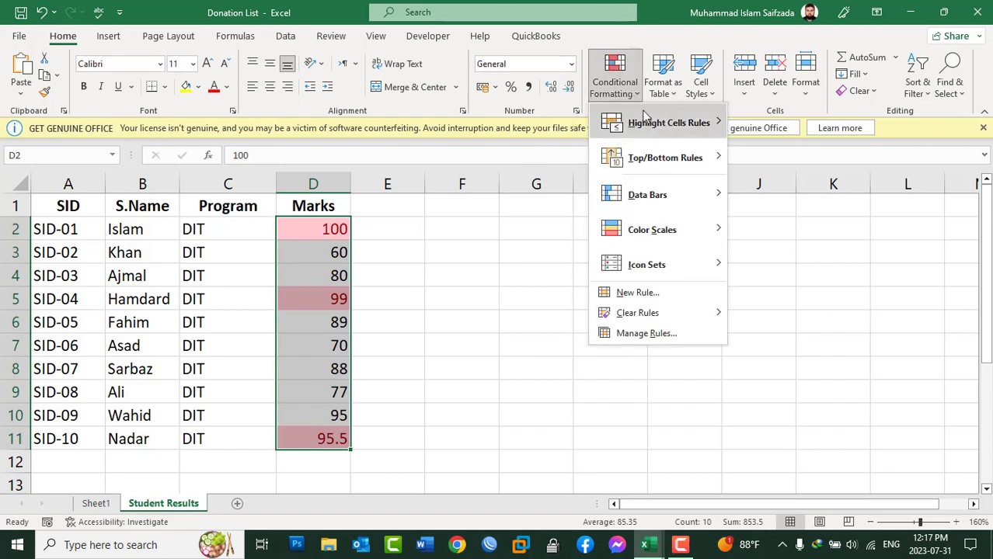
pyautogui.moveTo(652, 159)
pyautogui.click(777, 151)
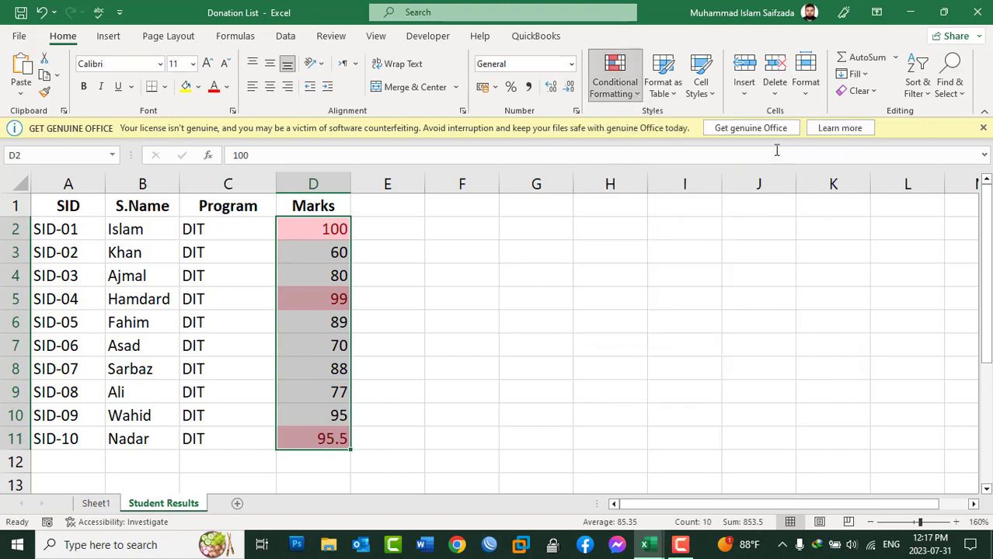
pyautogui.click(718, 243)
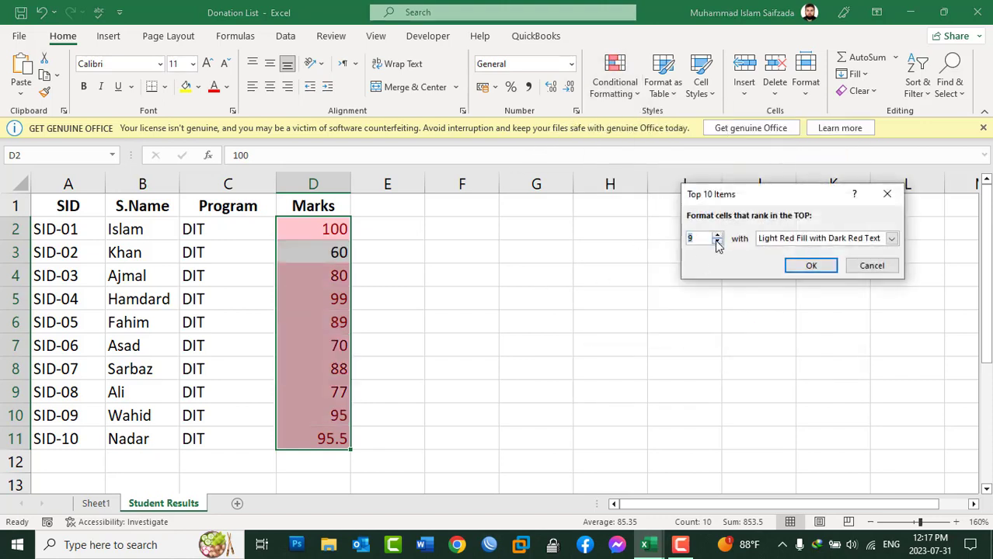
pyautogui.click(717, 243)
pyautogui.click(718, 243)
pyautogui.click(718, 243)
pyautogui.click(718, 243)
pyautogui.click(718, 243)
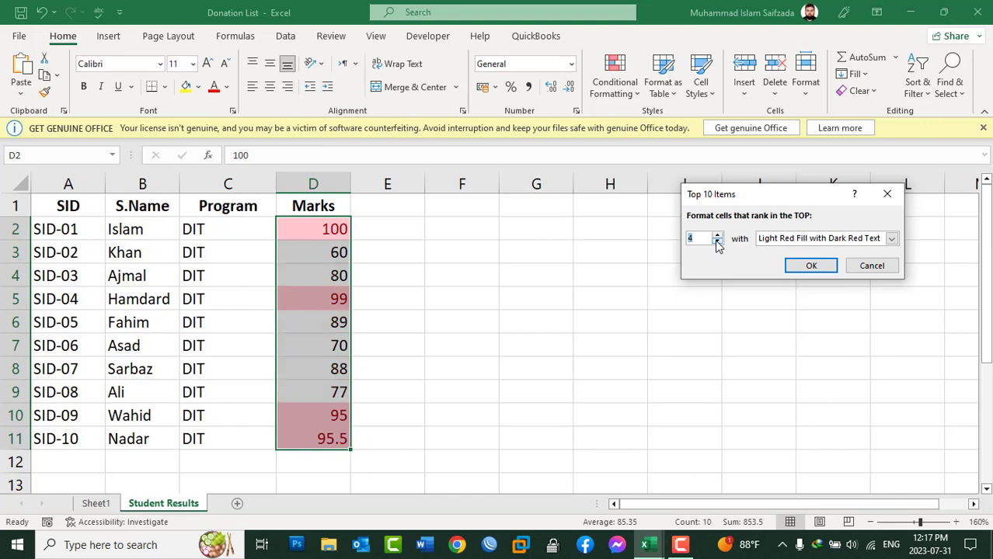
pyautogui.click(718, 242)
pyautogui.click(863, 270)
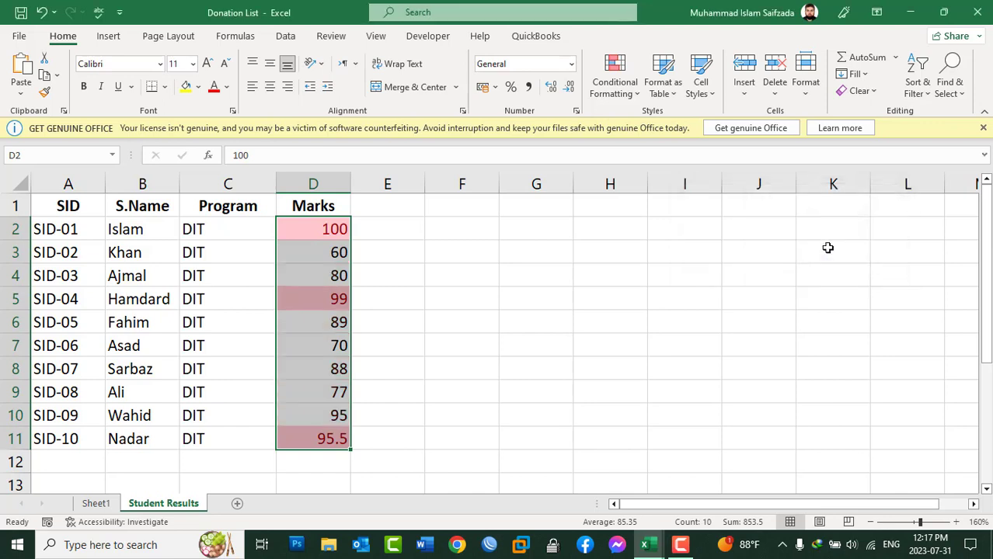
# Clear the conditional formatting rules from the selected marks in D2:D11.
pyautogui.click(618, 87)
pyautogui.moveTo(711, 312)
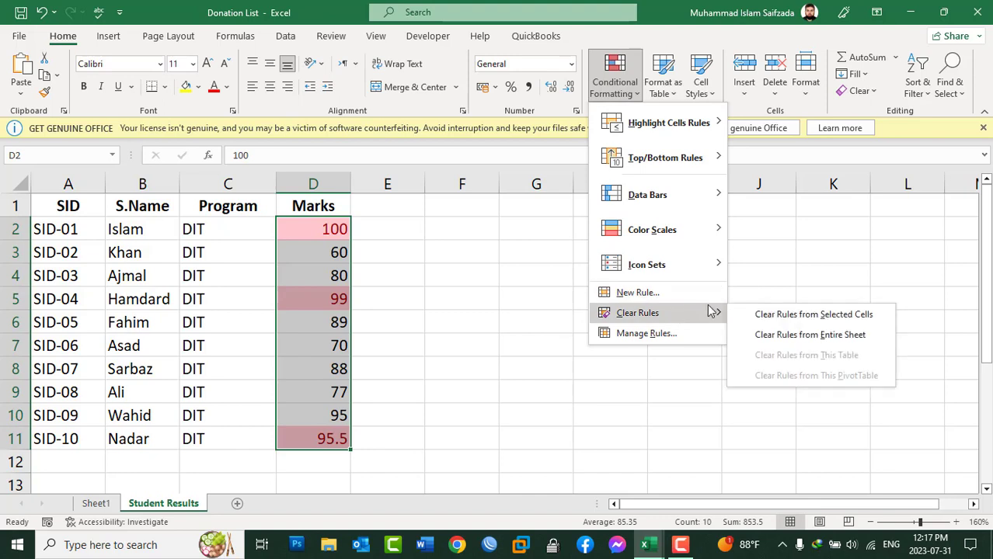
pyautogui.click(794, 315)
# Try different percentages in a Top 10% rule for the marks in D2:D11, and cancel it.
pyautogui.click(627, 92)
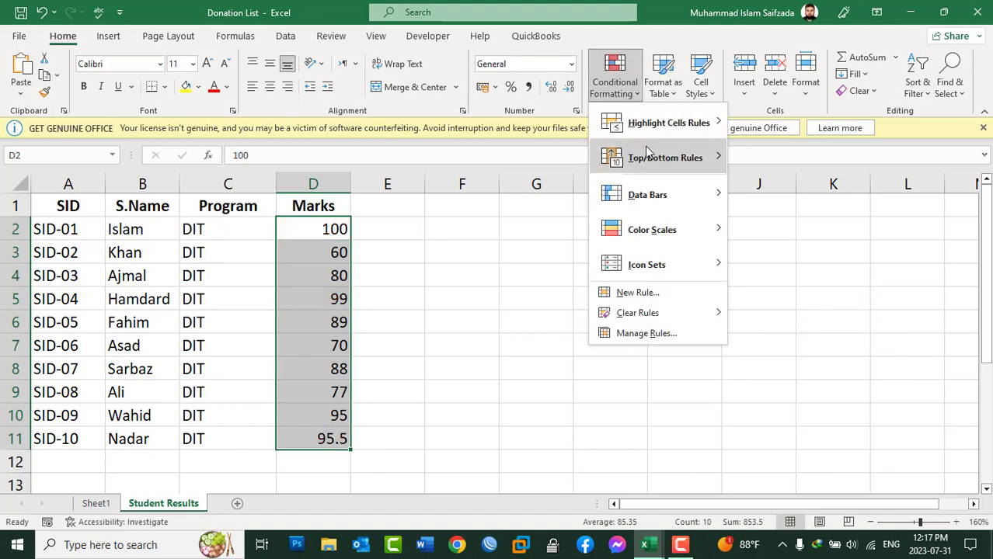
pyautogui.moveTo(645, 151)
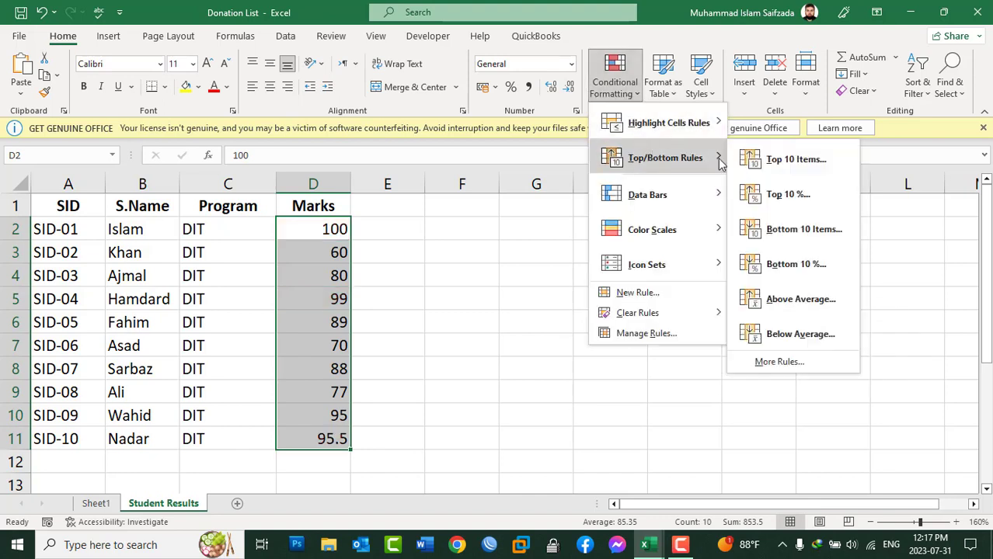
pyautogui.click(788, 196)
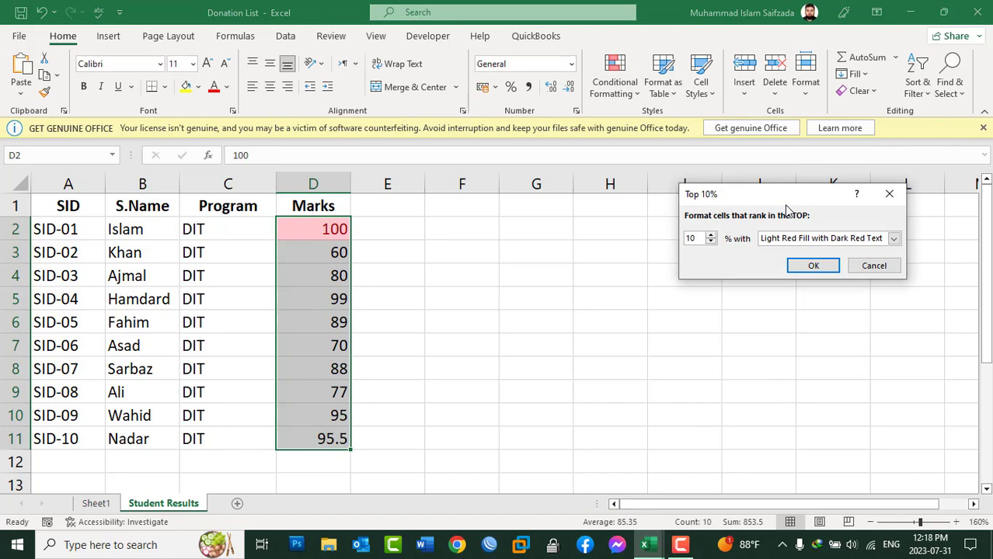
pyautogui.tripleClick(710, 242)
pyautogui.click(712, 237)
pyautogui.click(711, 236)
pyautogui.click(893, 272)
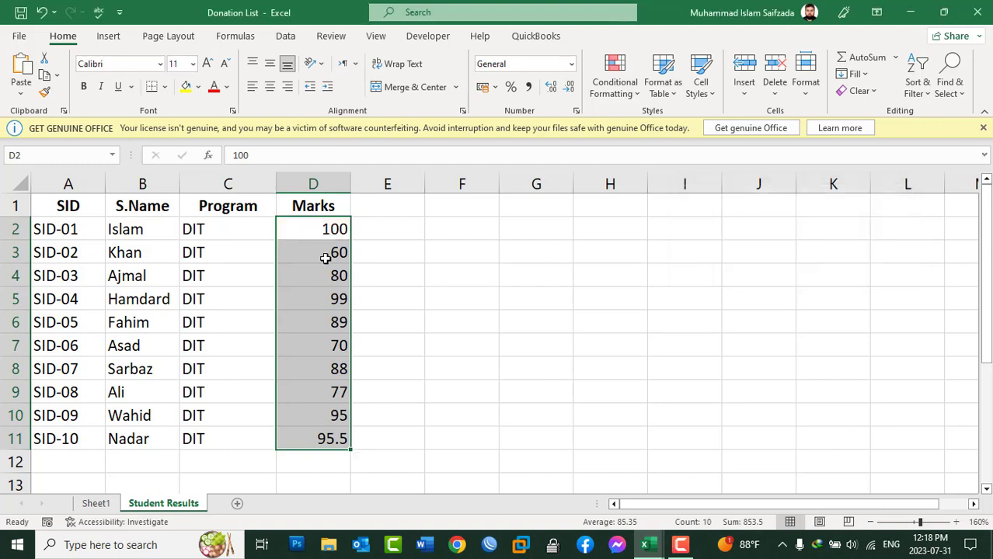
# Delete the marks in D3:D11 and fill D3:D5 with 90.
pyautogui.moveTo(325, 254); pyautogui.dragTo(321, 443)
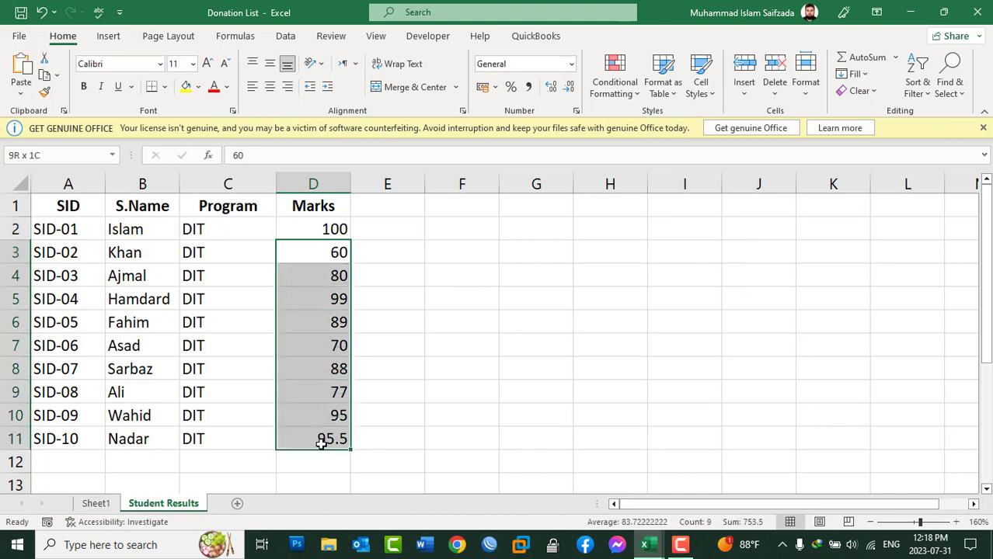
pyautogui.press('Delete')
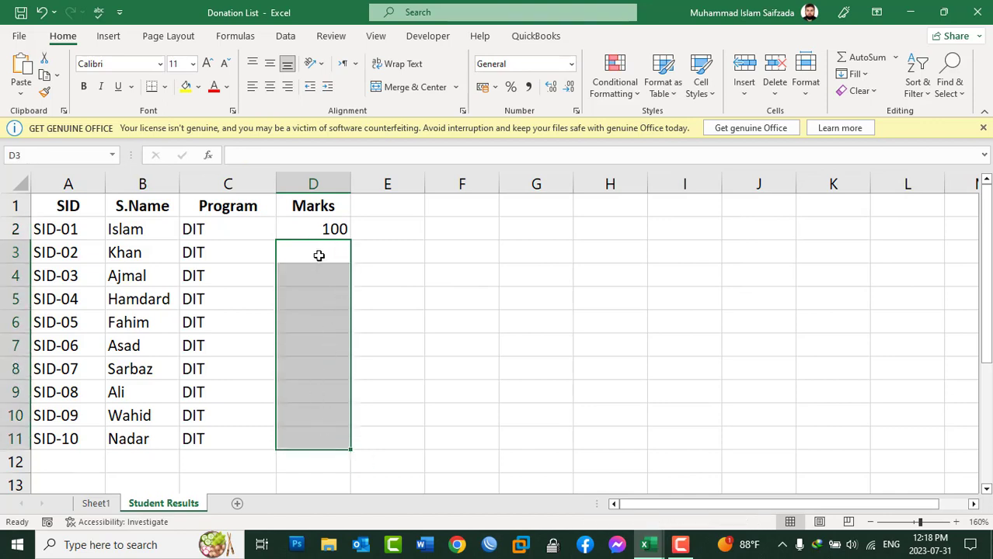
pyautogui.moveTo(321, 230); pyautogui.dragTo(324, 299)
pyautogui.write('90')
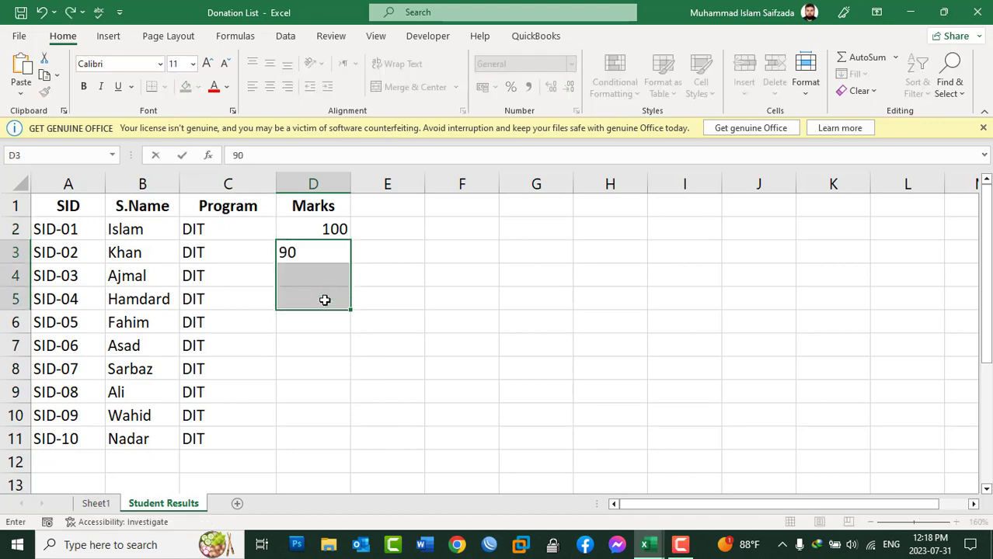
pyautogui.press('Return')
pyautogui.hotkey('ctrl', 'd')
# Fill D6:D9 in the Marks column with 80 in a single entry.
pyautogui.press('Down')
pyautogui.press('Down')
pyautogui.hotkey('shift', 'Down')
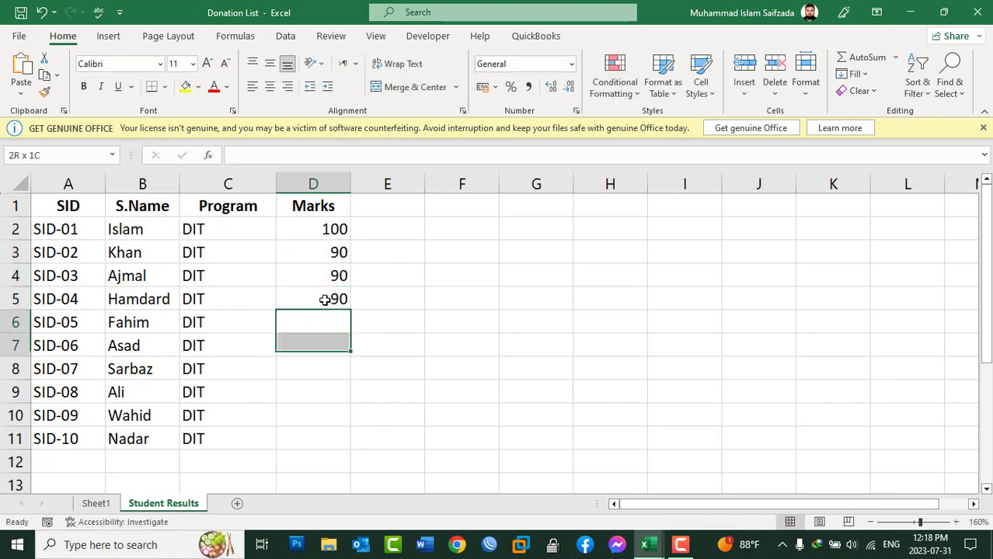
pyautogui.hotkey('shift', 'Down')
pyautogui.hotkey('shift', 'Down')
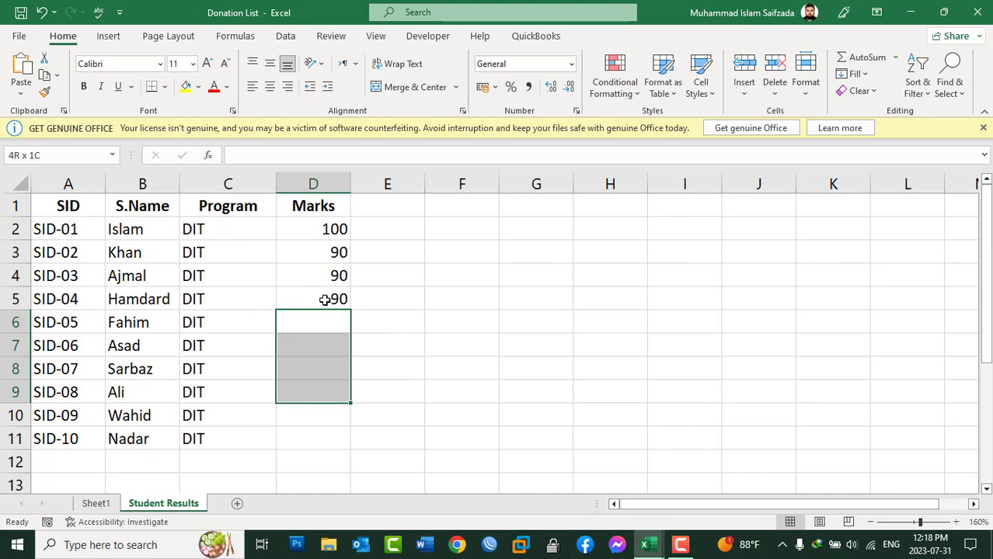
pyautogui.write('80')
pyautogui.hotkey('ctrl', 'Return')
# Fill the last two marks, D10:D11, with 60 in a single entry.
pyautogui.press('Down')
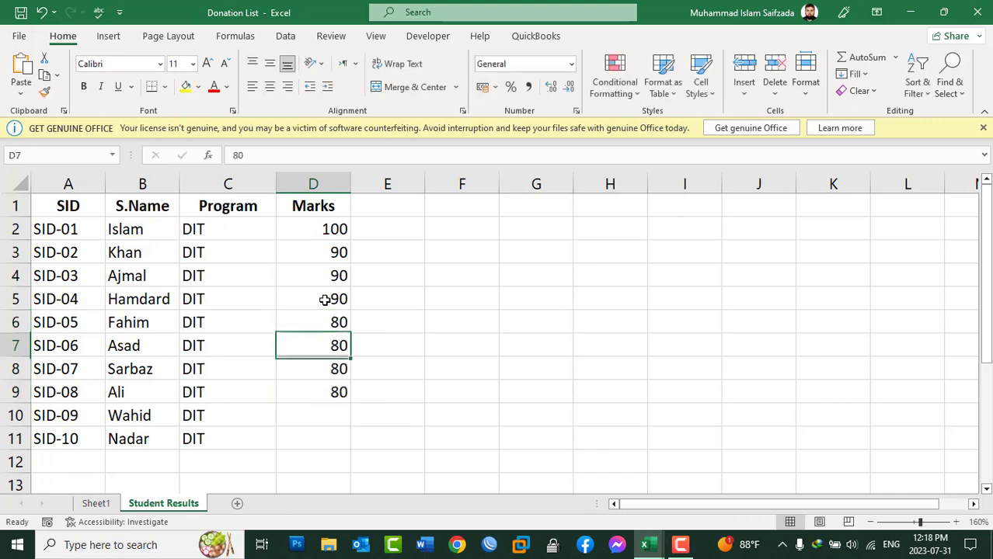
pyautogui.press('Down')
pyautogui.press('Down')
pyautogui.press('Down')
pyautogui.hotkey('shift', 'Down')
pyautogui.write('60')
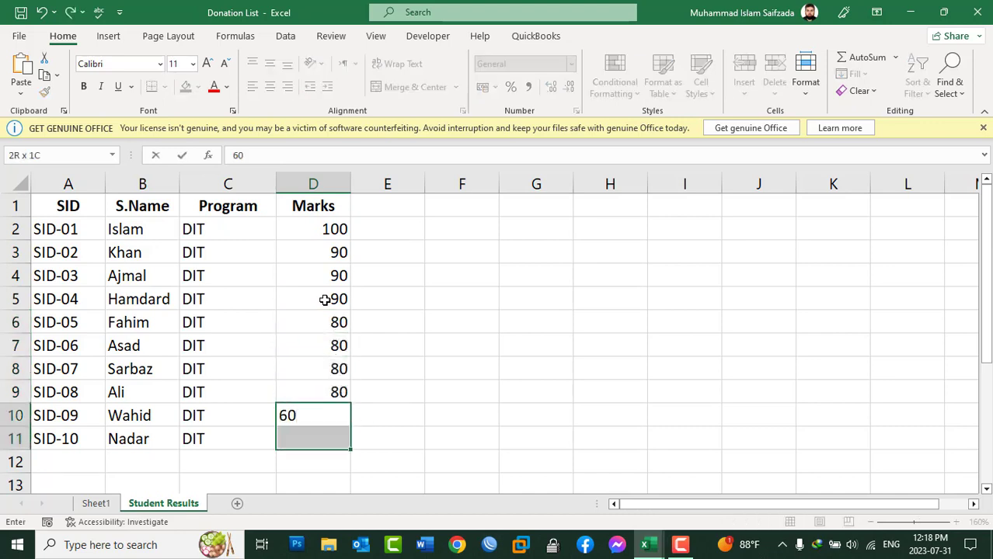
pyautogui.hotkey('ctrl', 'Return')
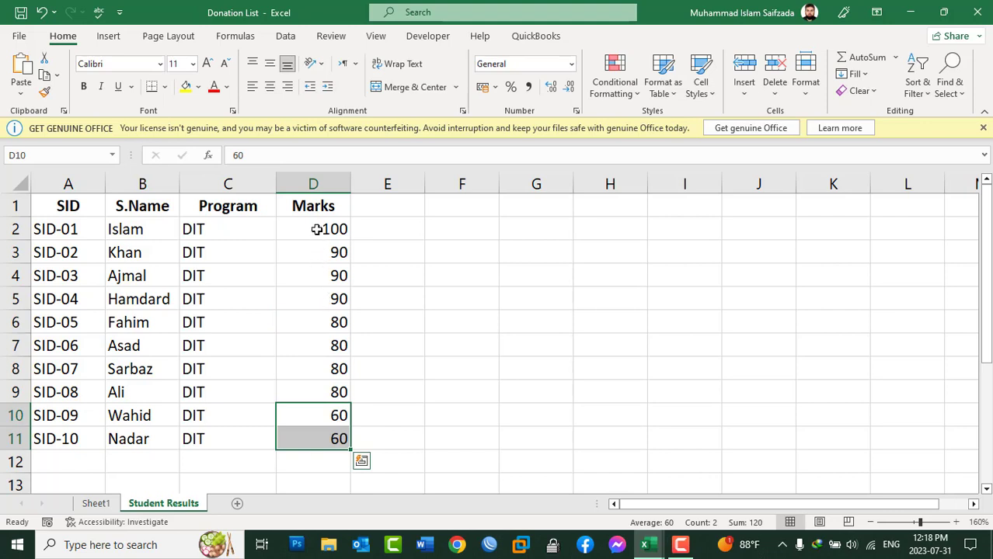
# Preview a Bottom 10 Items rule on D2:D11 reduced to 2 items, using Light Red Fill with Dark Red Text.
pyautogui.moveTo(312, 231); pyautogui.dragTo(314, 432)
pyautogui.click(592, 91)
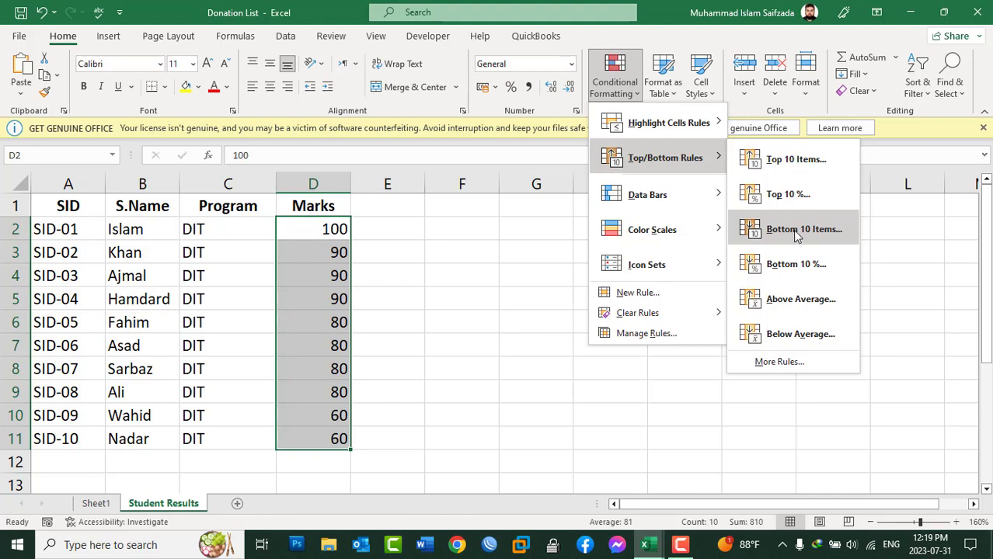
pyautogui.click(797, 230)
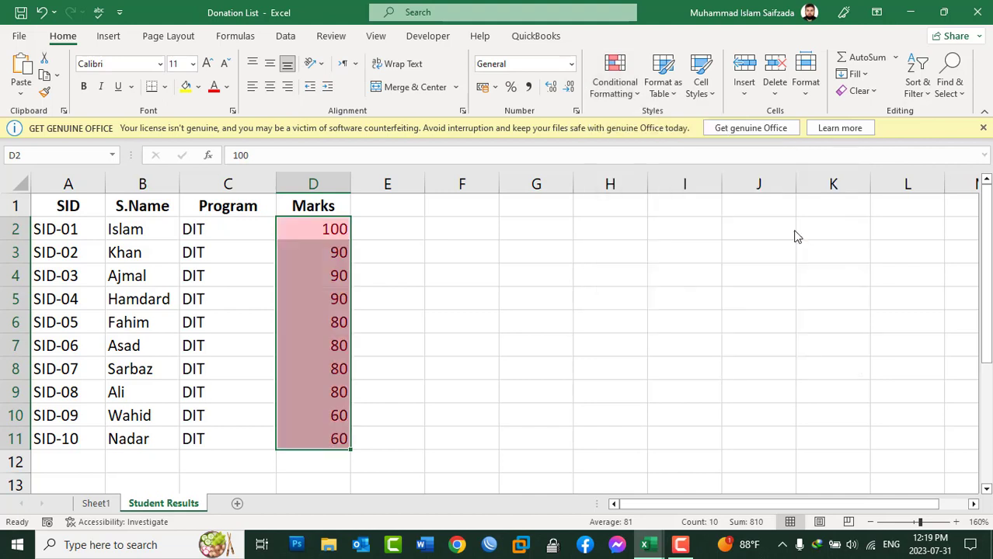
pyautogui.moveTo(716, 242); pyautogui.dragTo(716, 243)
pyautogui.click(717, 242)
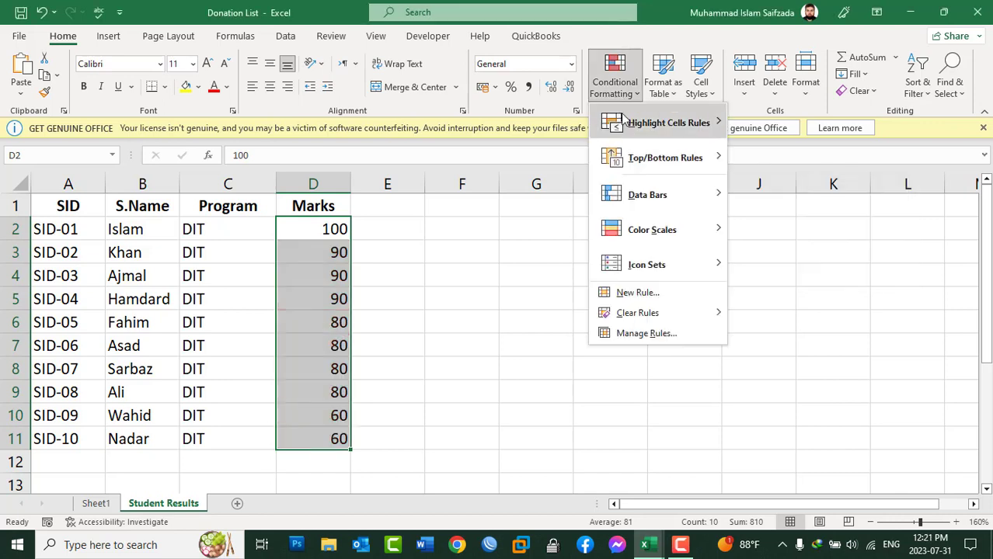
# Preview the top/bottom, data bar, color scale and icon set options for the marks in D2:D11.
pyautogui.moveTo(651, 160)
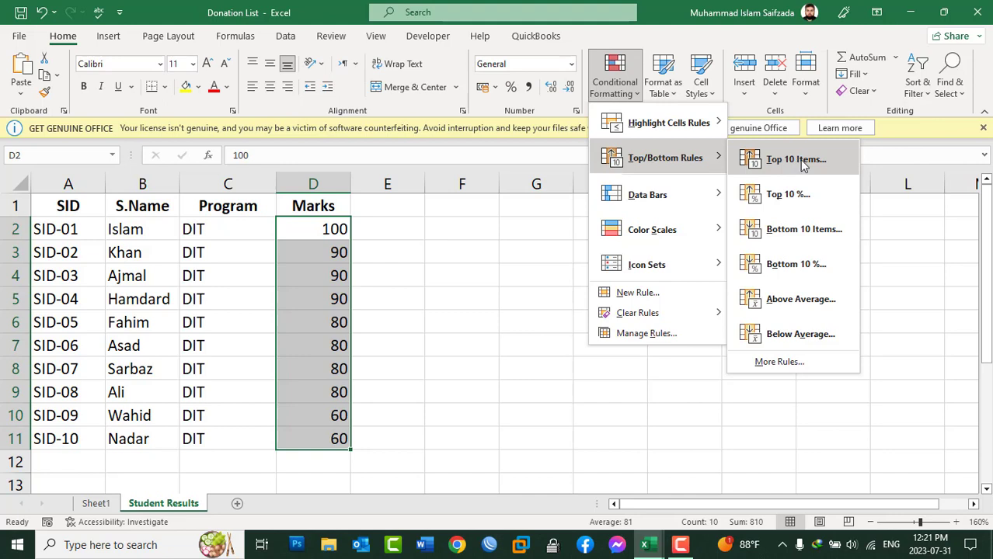
pyautogui.moveTo(697, 204)
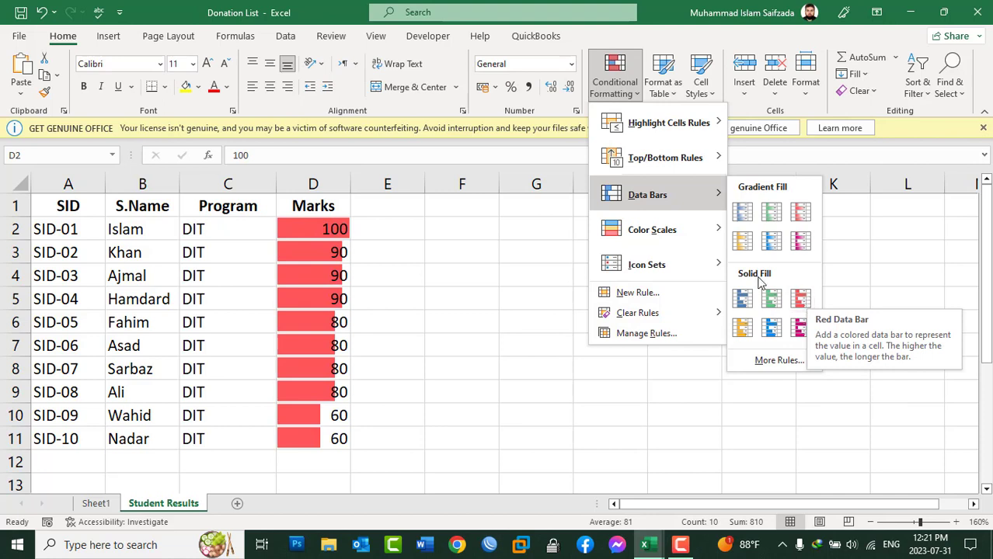
pyautogui.moveTo(683, 242)
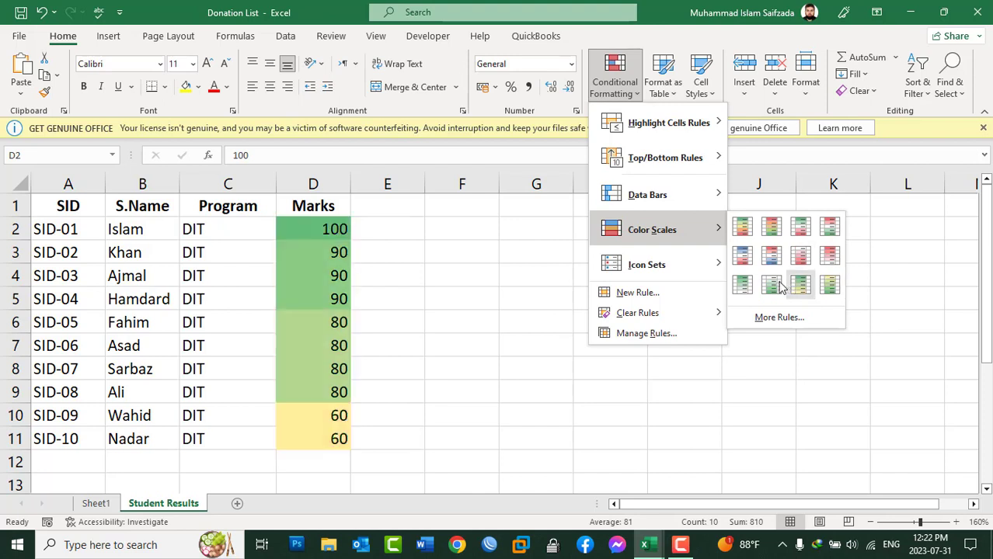
pyautogui.moveTo(671, 276)
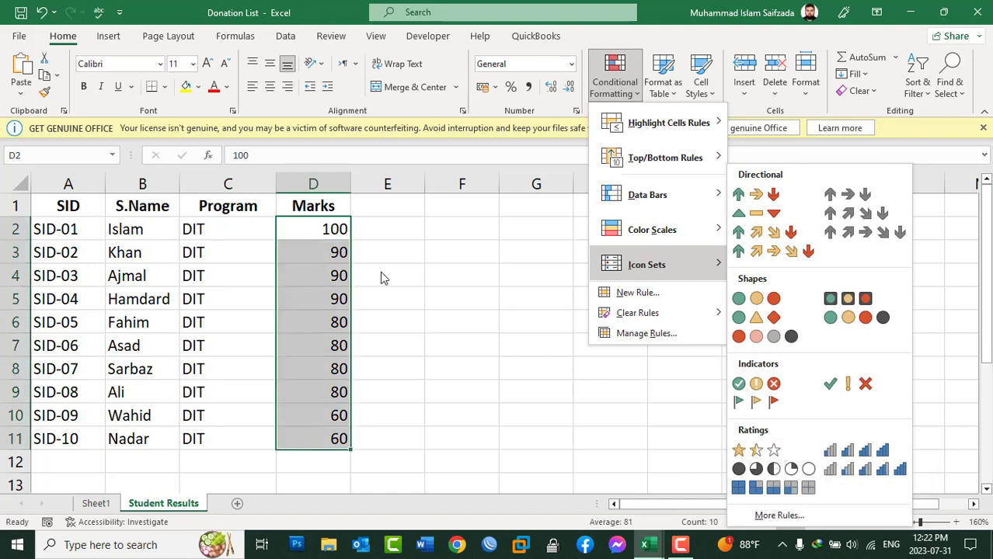
pyautogui.moveTo(660, 126)
# Start a new formatting rule for D2:D11 that formats all cells based on their values.
pyautogui.click(651, 294)
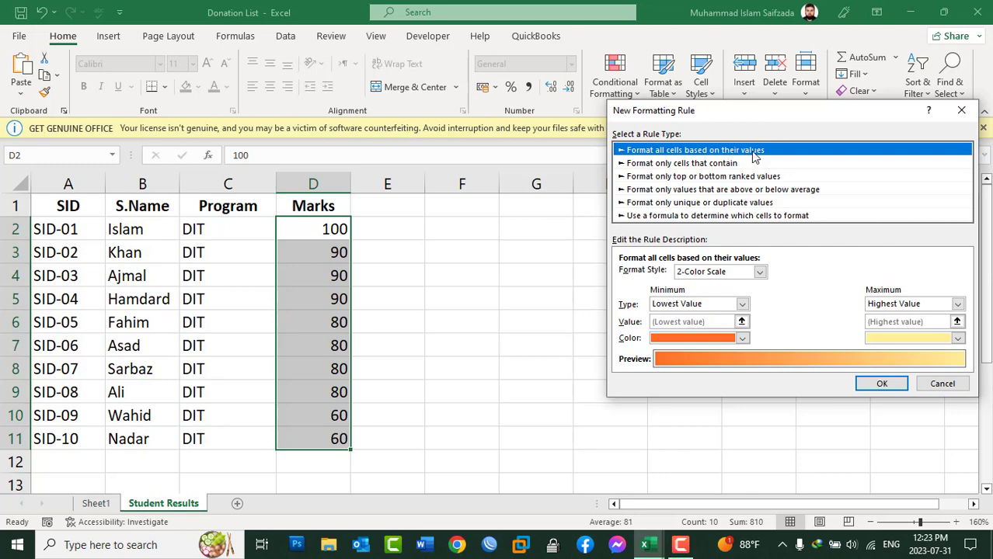
pyautogui.click(686, 165)
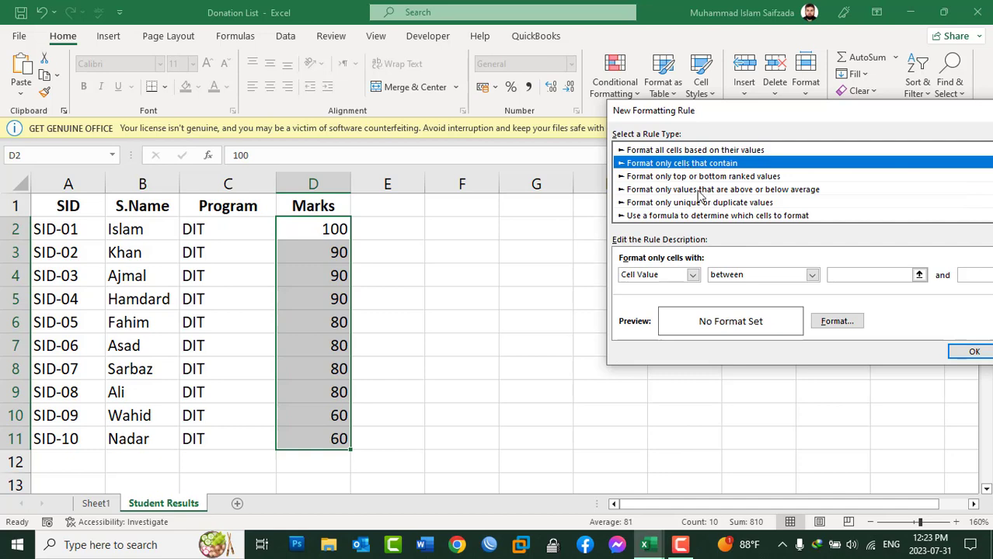
pyautogui.click(715, 151)
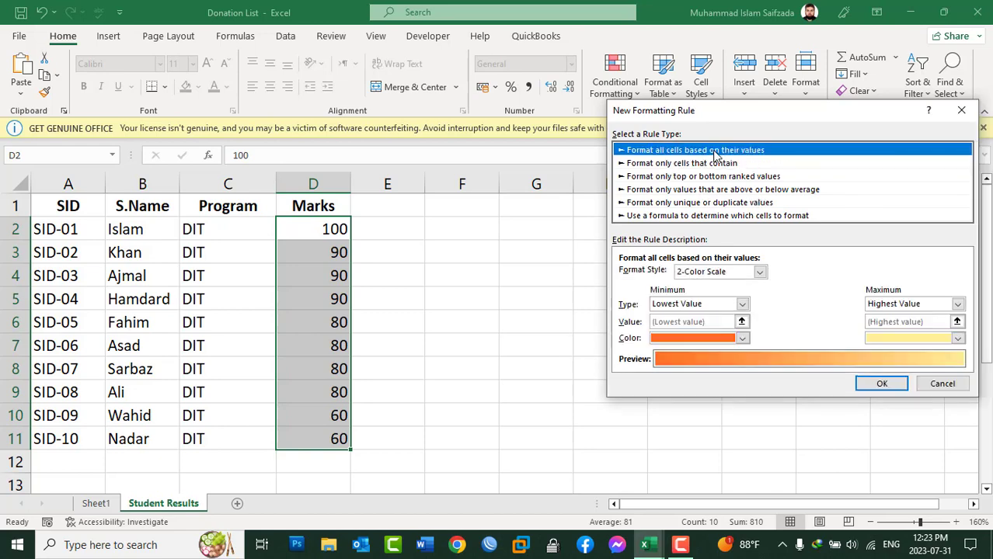
# Try Number as the color scale's minimum type and return it to Lowest Value.
pyautogui.click(677, 306)
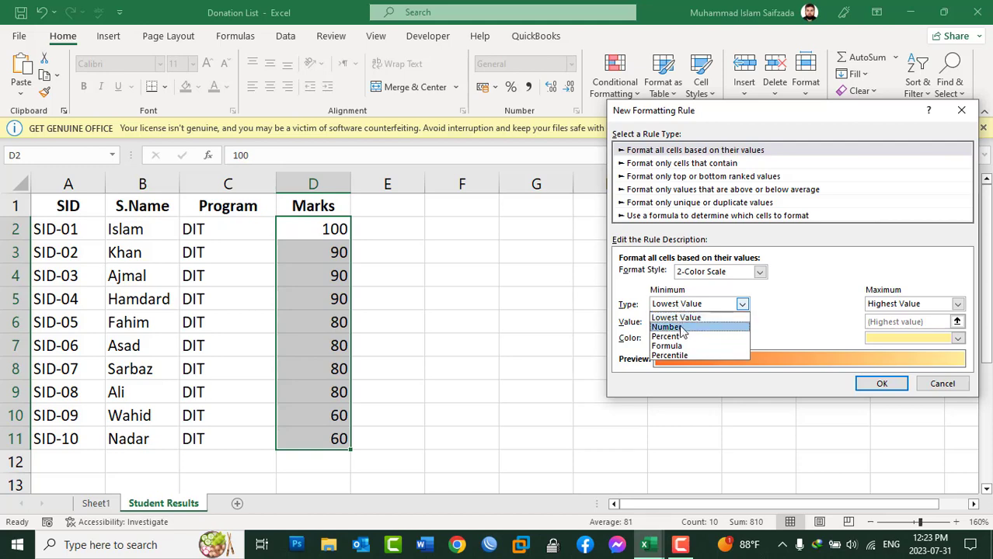
pyautogui.click(682, 328)
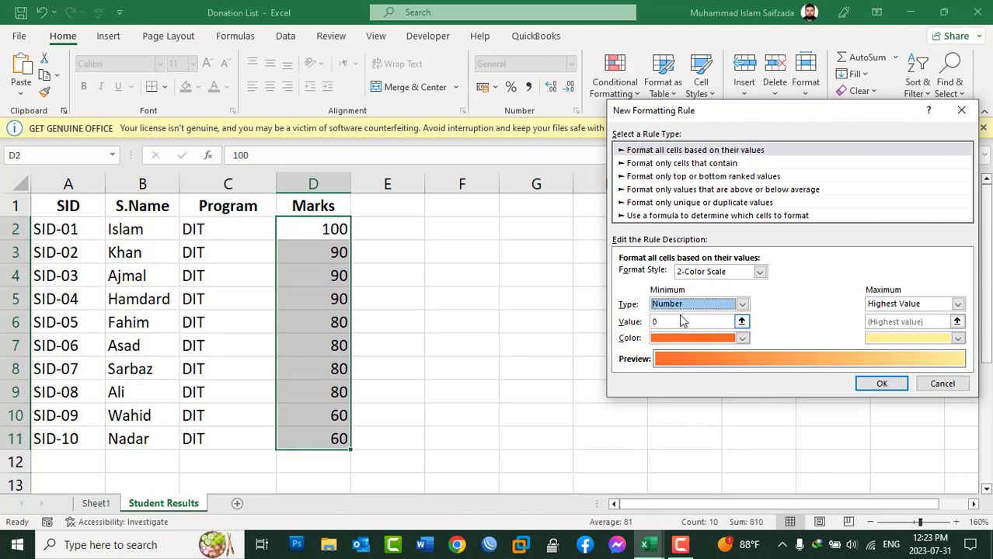
pyautogui.click(680, 305)
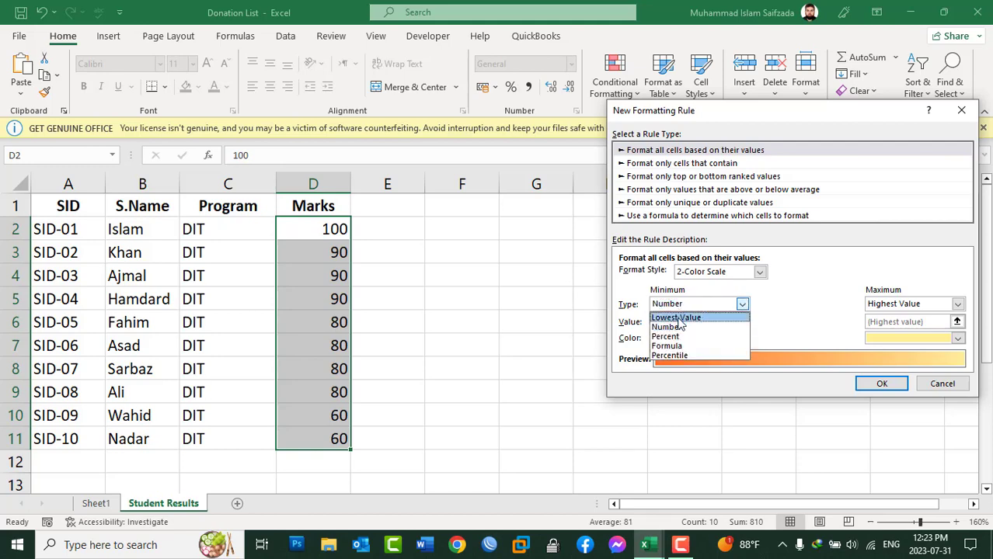
pyautogui.click(681, 315)
# Set the 2-Color Scale to yellow for the lowest value and blue for the highest, and apply the rule to D2:D11.
pyautogui.click(688, 338)
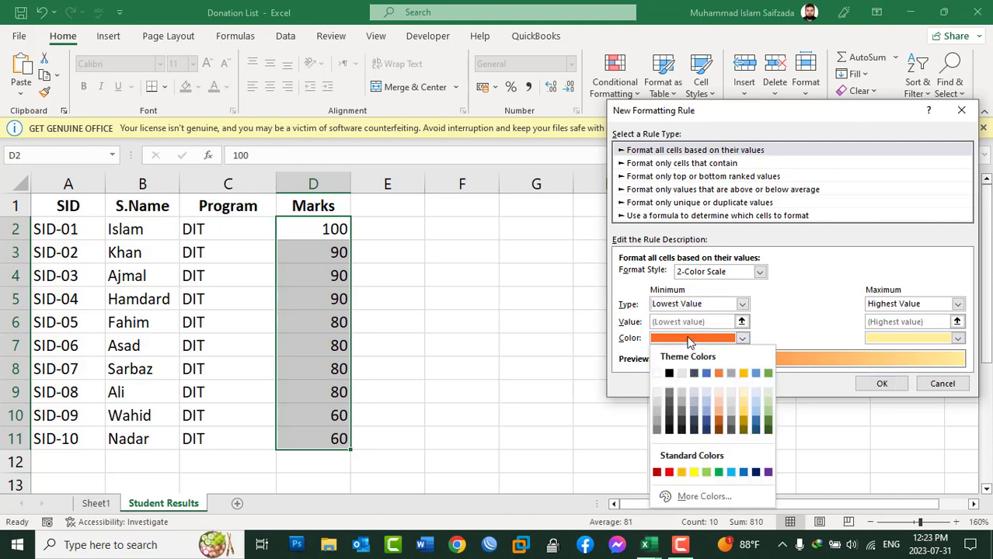
pyautogui.click(694, 473)
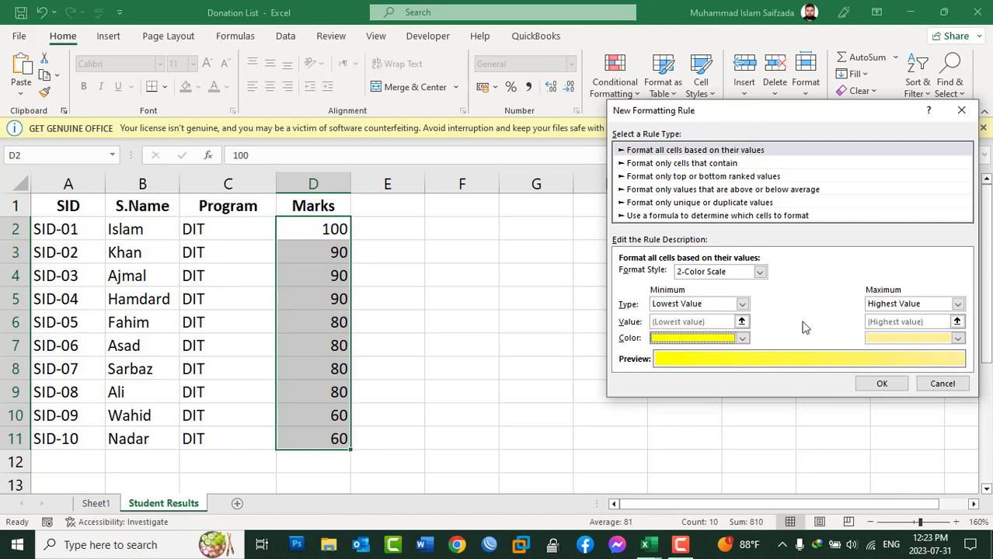
pyautogui.click(900, 339)
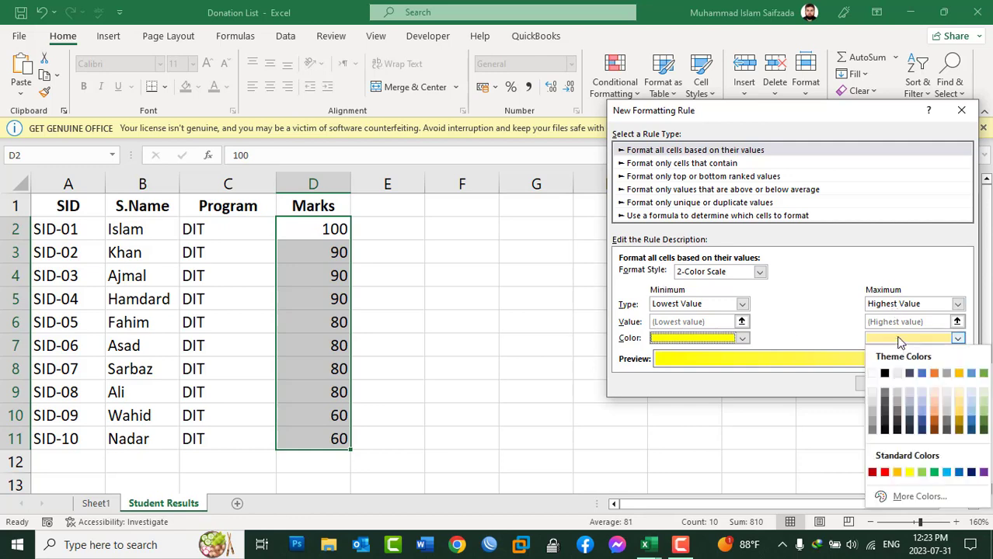
pyautogui.click(922, 372)
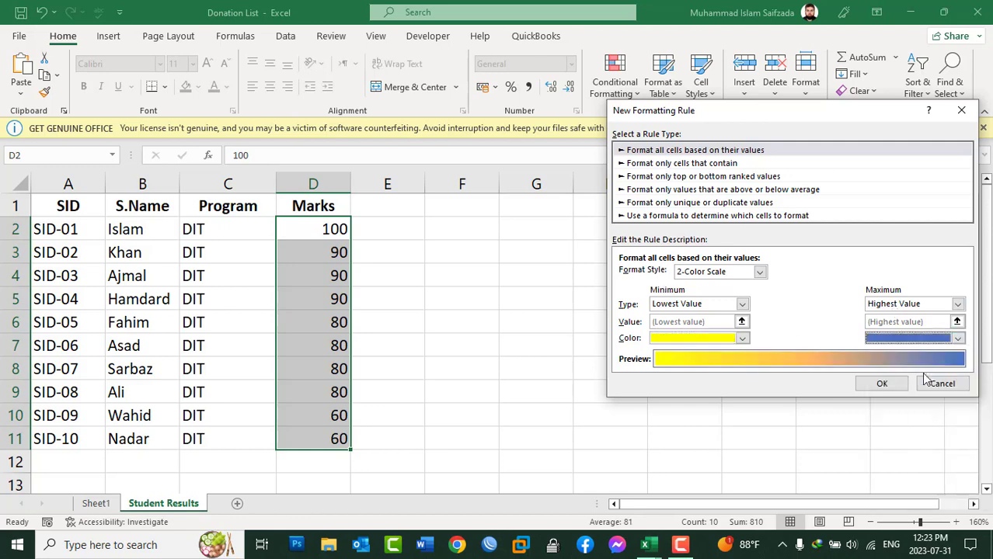
pyautogui.click(895, 386)
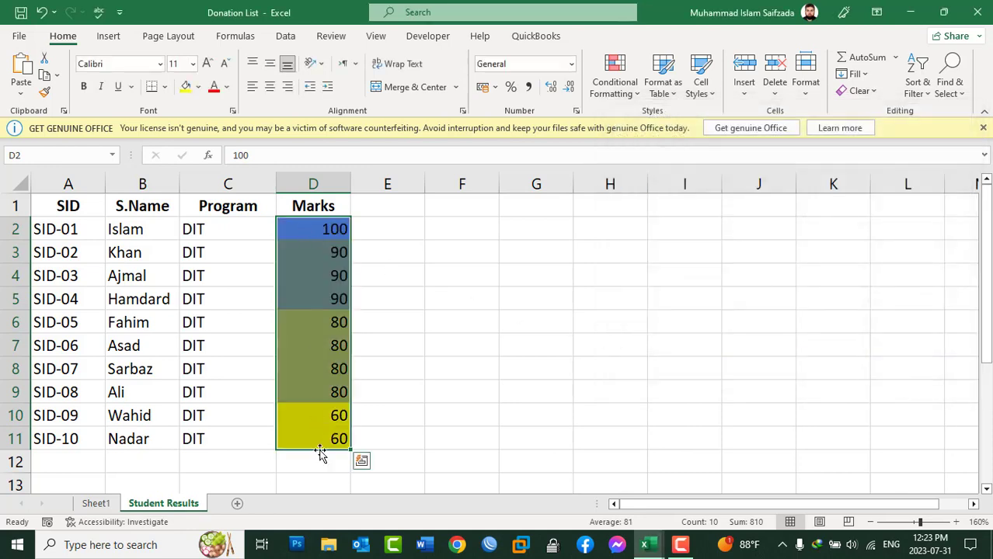
# Clear the conditional formatting rules from the selected marks in D2:D11.
pyautogui.click(614, 77)
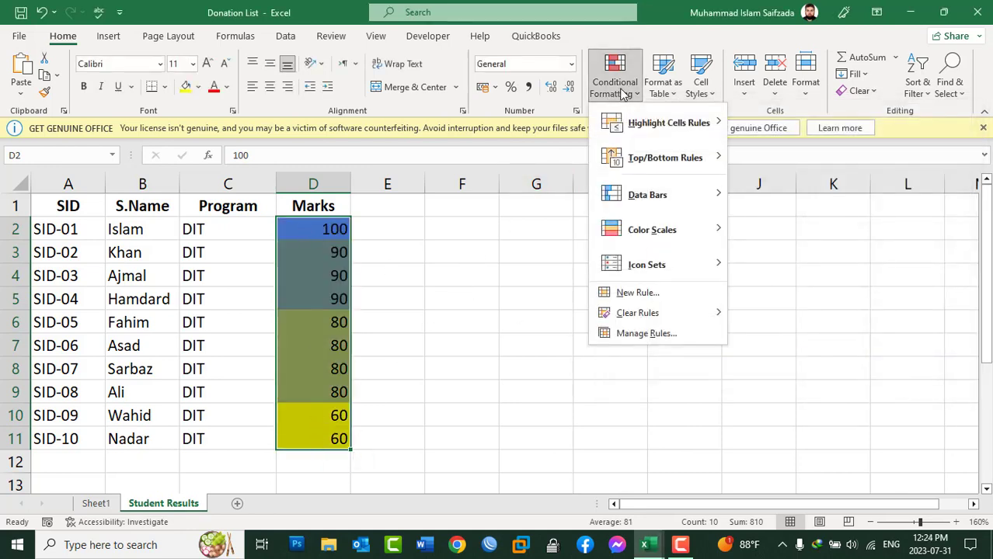
pyautogui.moveTo(650, 319)
pyautogui.moveTo(715, 313)
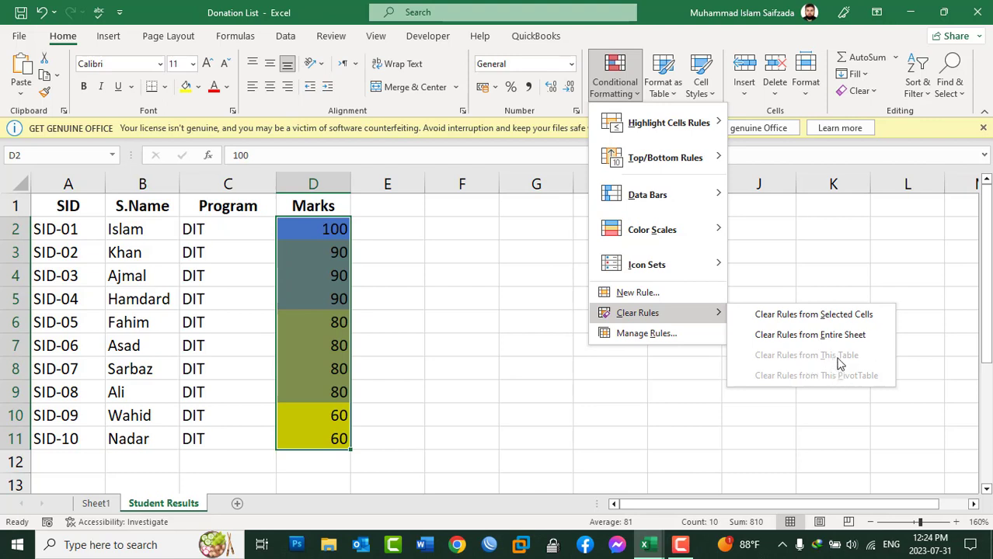
pyautogui.click(795, 314)
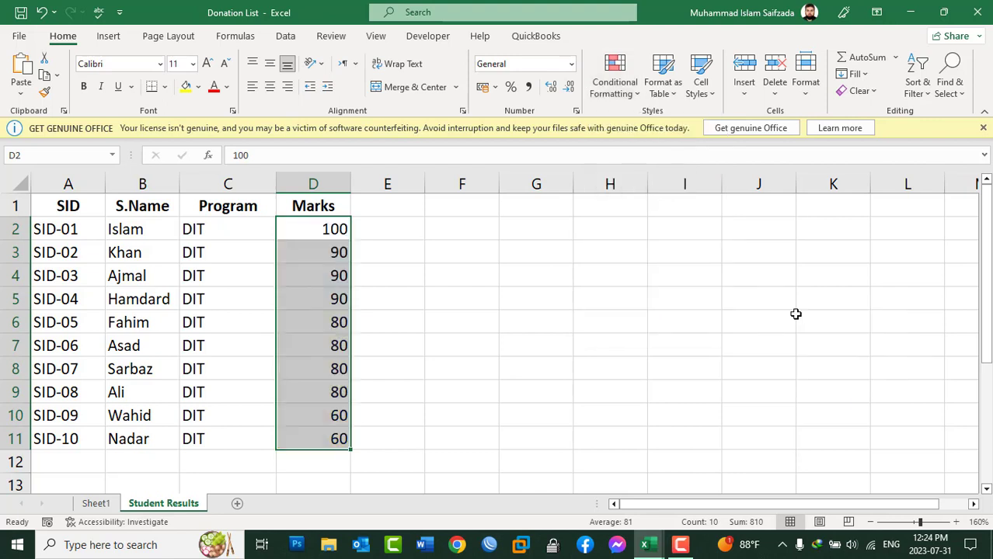
pyautogui.click(629, 92)
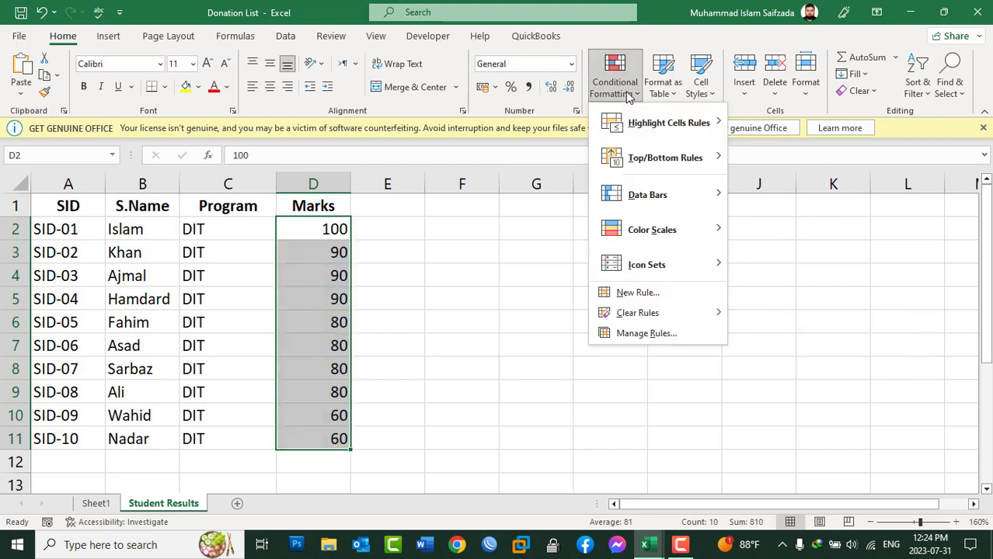
pyautogui.click(473, 236)
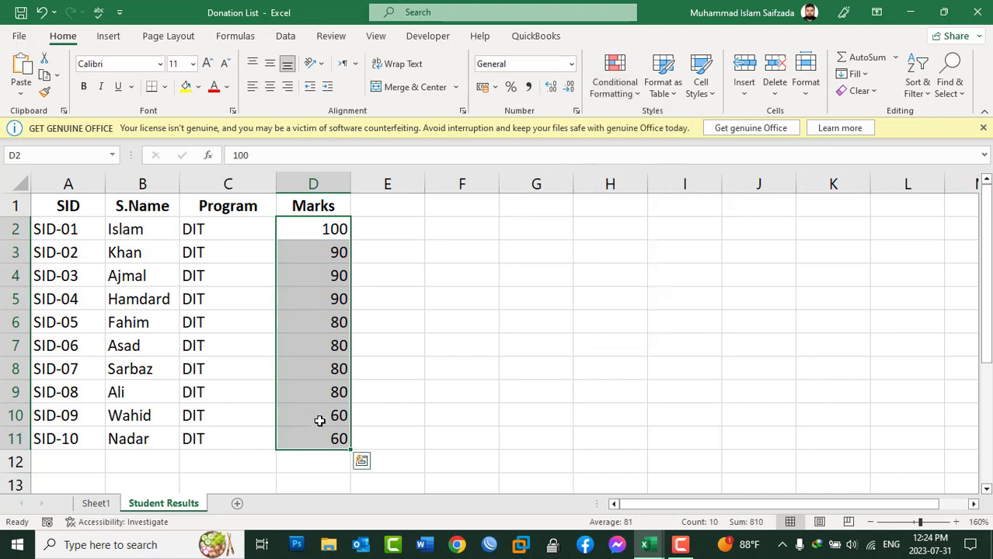
# Format A1:D11 as a table using the green style in the second row of the Light group.
pyautogui.moveTo(306, 437); pyautogui.dragTo(69, 204)
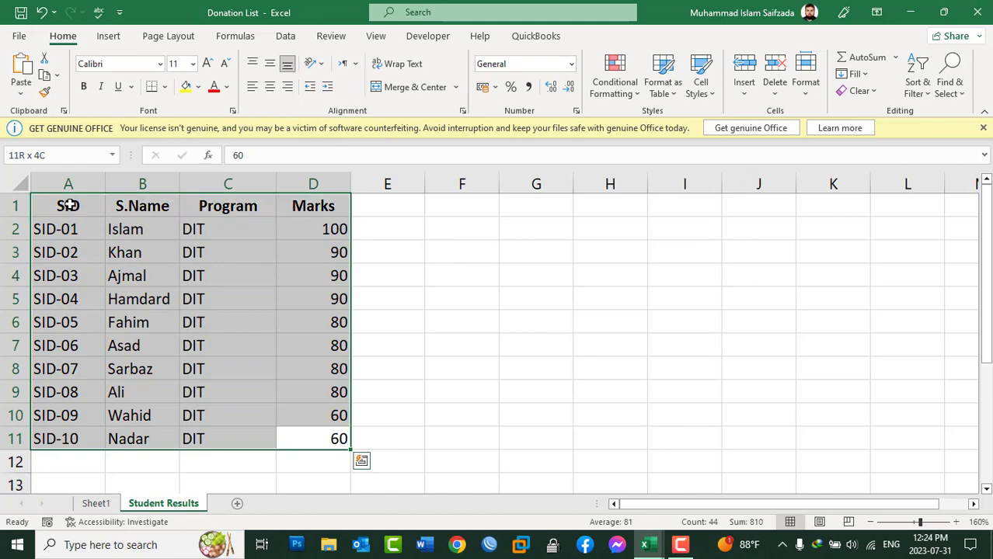
pyautogui.click(673, 98)
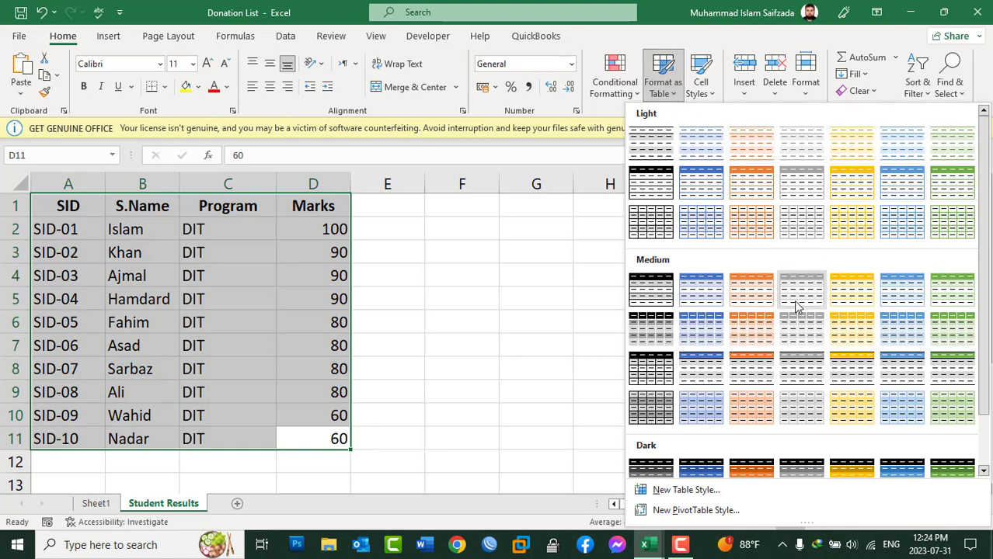
pyautogui.click(953, 185)
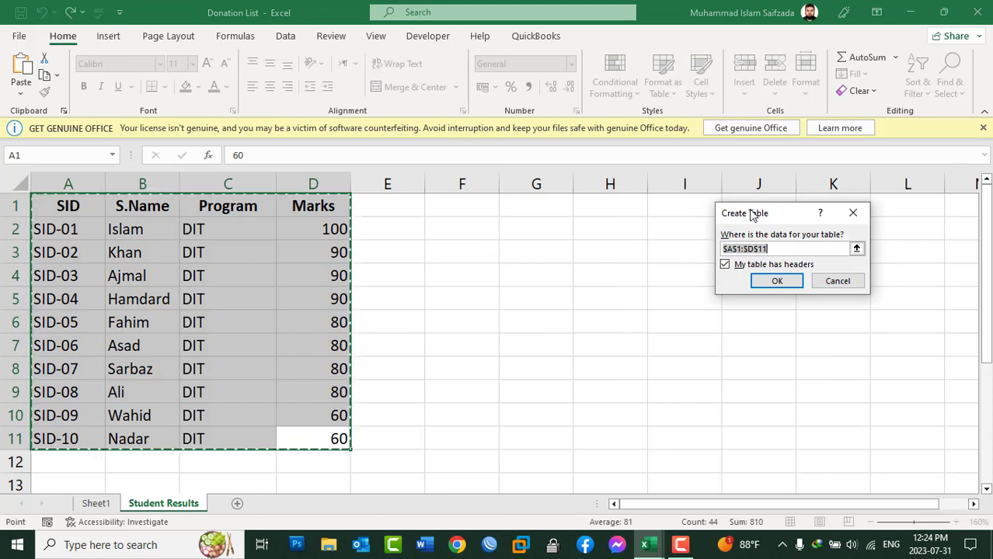
pyautogui.moveTo(751, 216); pyautogui.dragTo(613, 226)
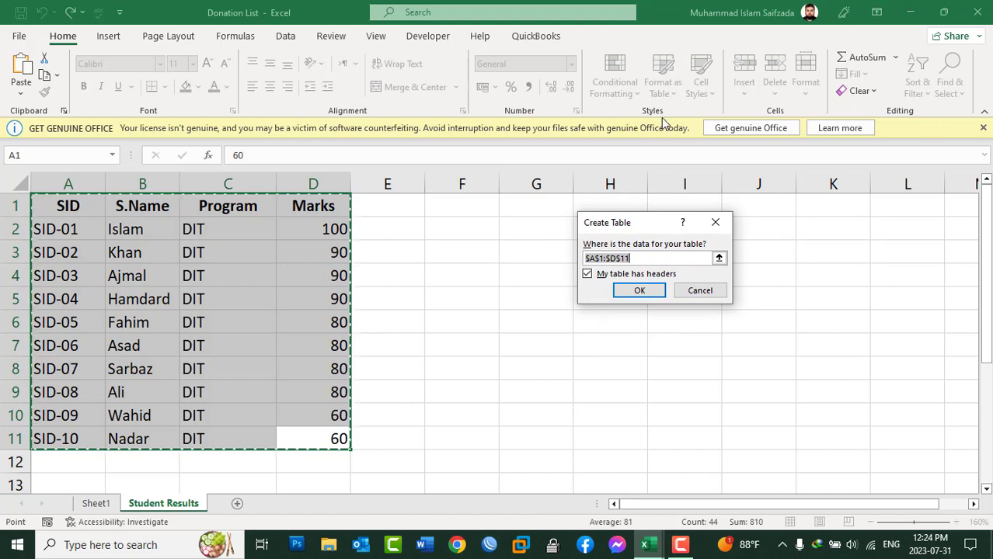
# Re-specify $A$1:$D$11 as the table's data range and create the table with headers.
pyautogui.click(652, 259)
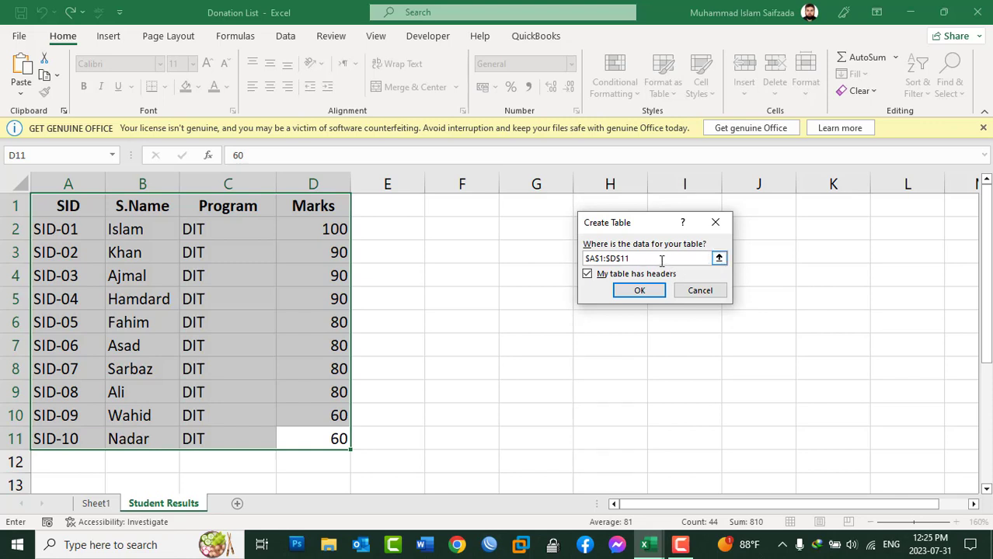
pyautogui.moveTo(599, 266); pyautogui.dragTo(558, 259)
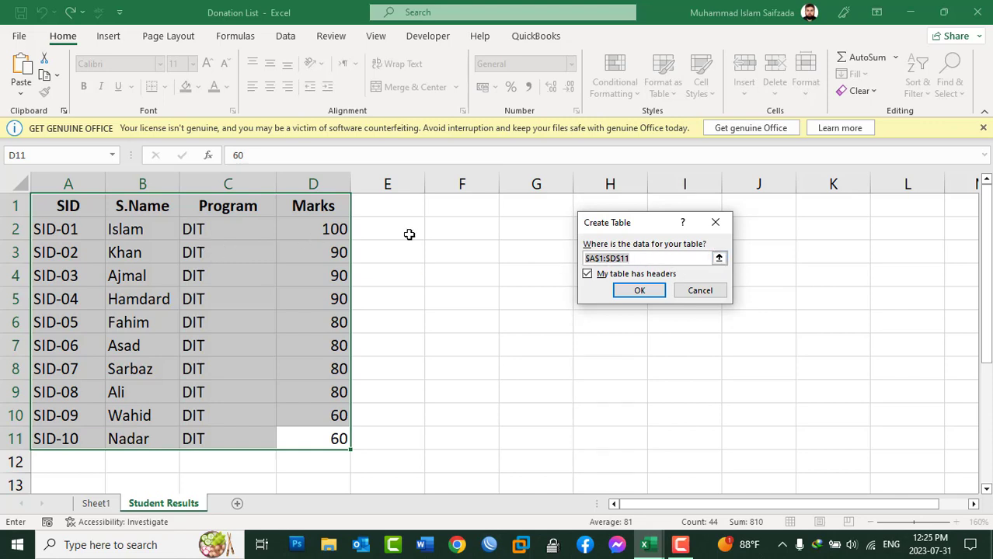
pyautogui.press('BackSpace')
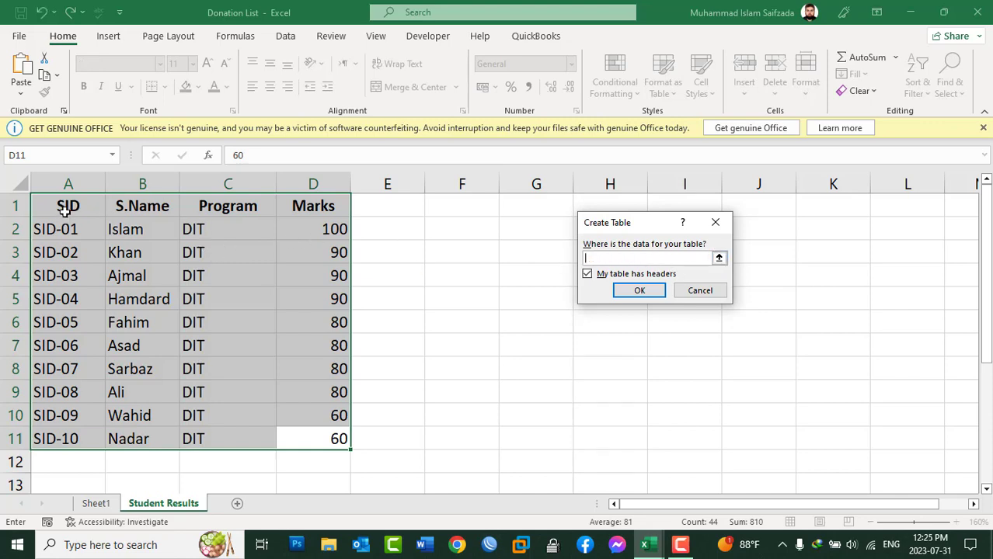
pyautogui.moveTo(66, 210); pyautogui.dragTo(215, 351)
pyautogui.moveTo(321, 437); pyautogui.dragTo(321, 436)
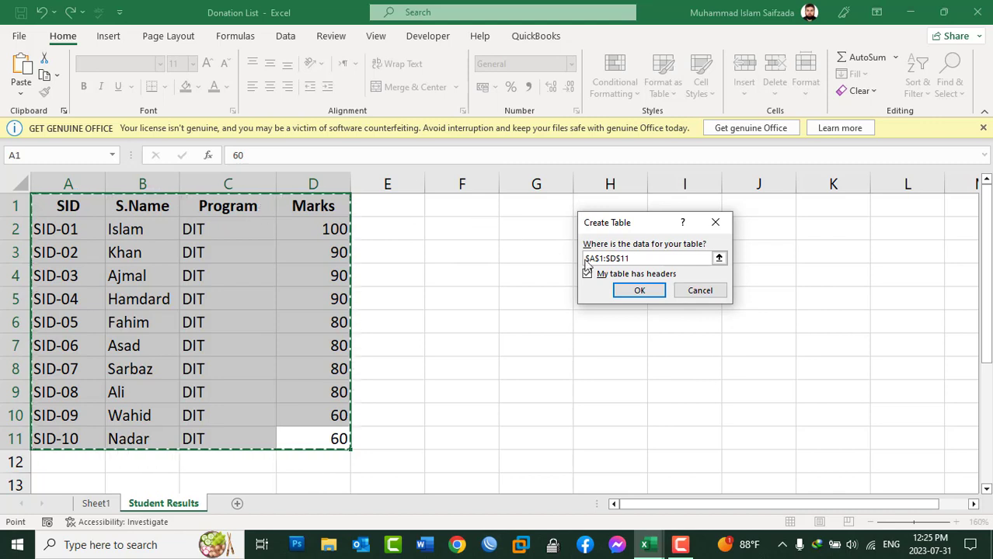
pyautogui.click(655, 276)
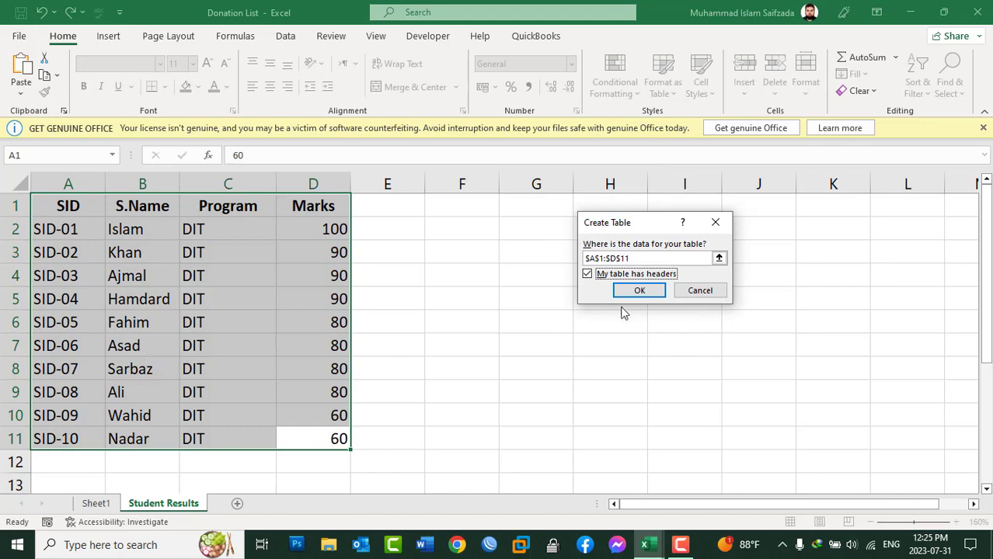
pyautogui.click(639, 292)
pyautogui.click(639, 290)
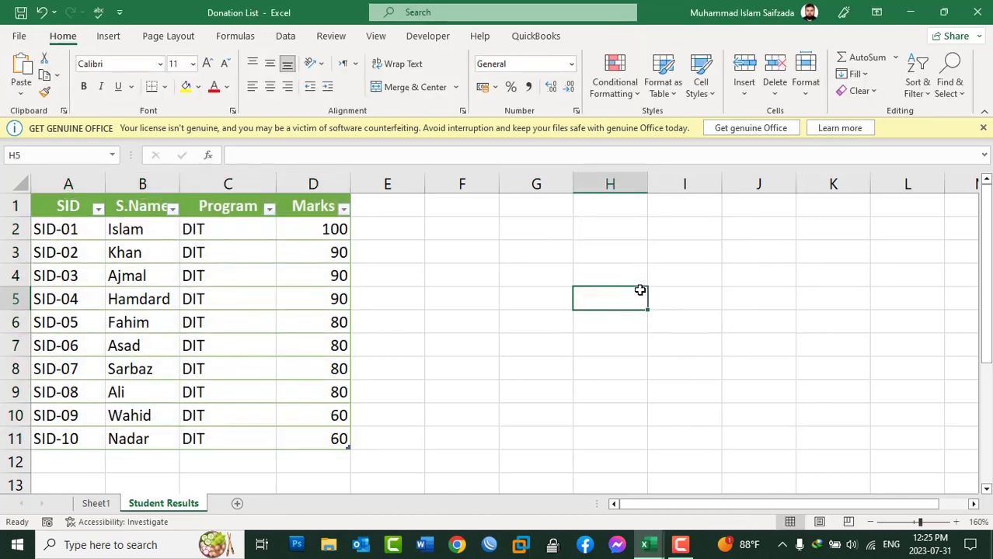
# Turn off the filter buttons in the table's header row and select the headers A1:D1.
pyautogui.click(223, 210)
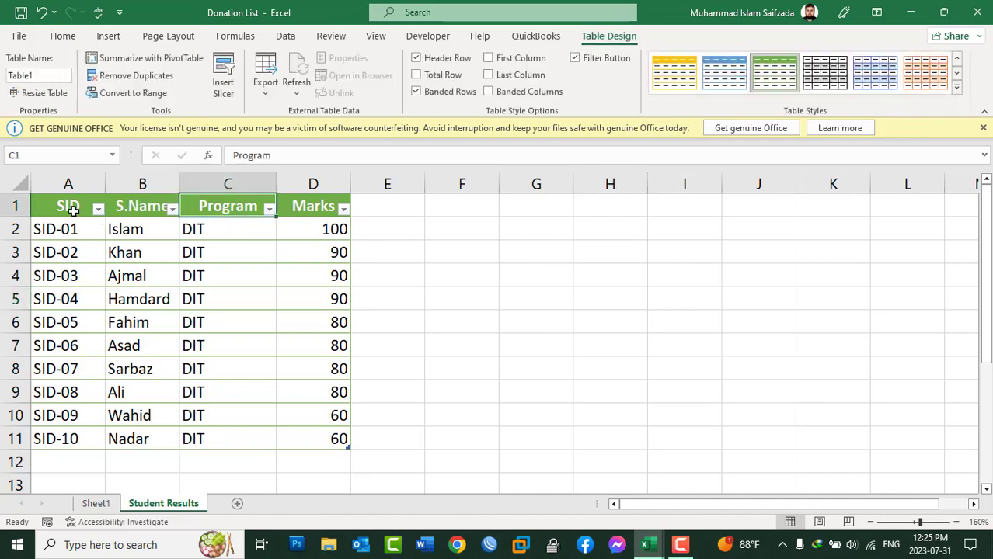
pyautogui.click(63, 36)
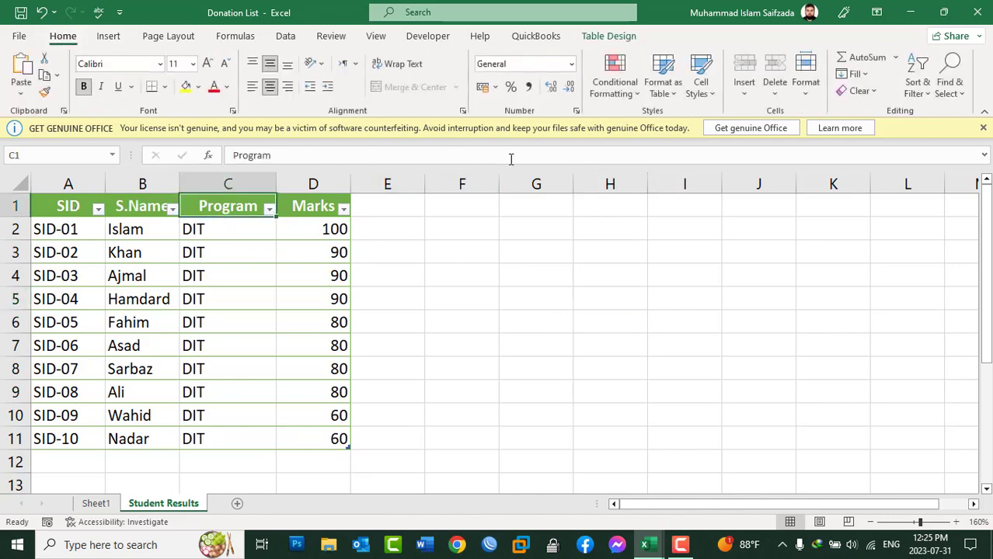
pyautogui.click(917, 87)
pyautogui.click(927, 177)
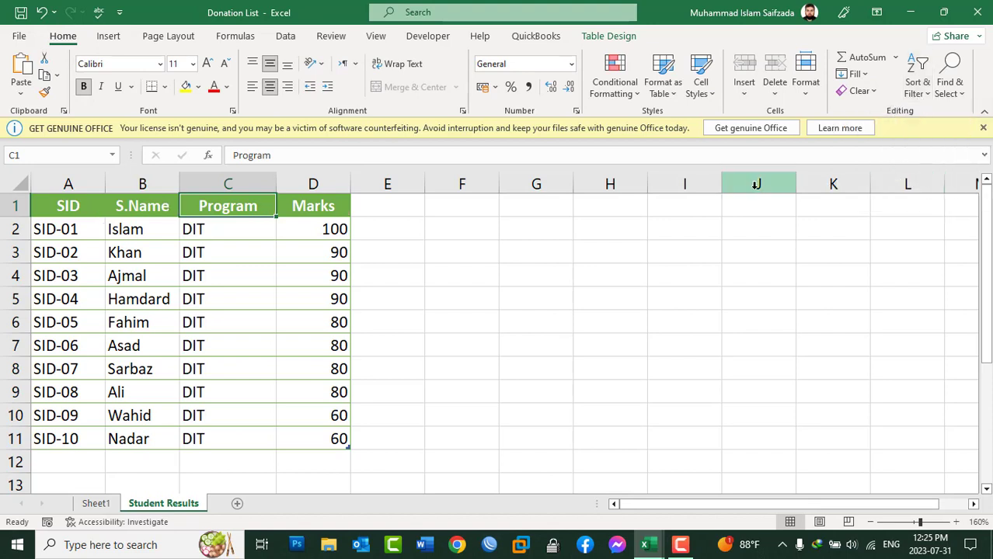
pyautogui.click(99, 198)
pyautogui.moveTo(99, 198); pyautogui.dragTo(292, 205)
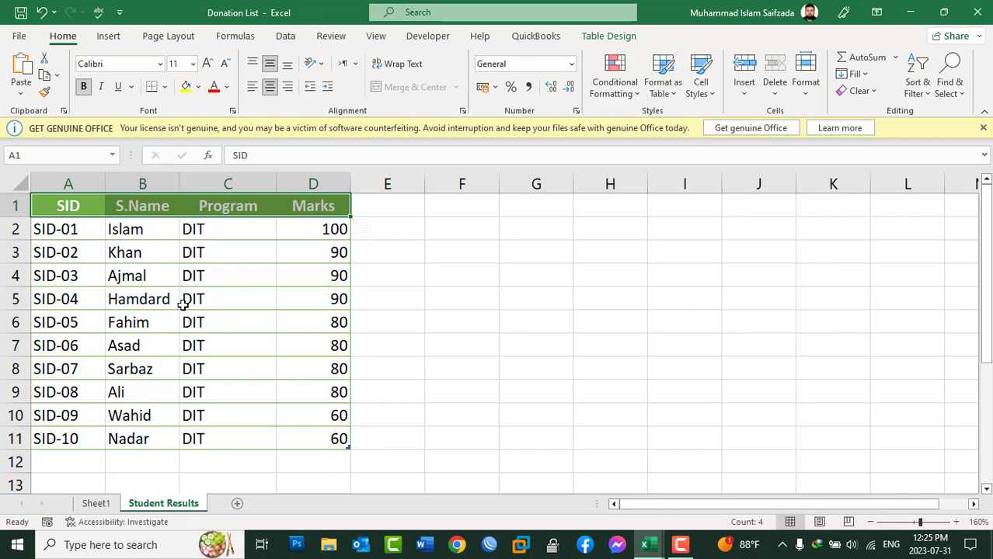
# Apply the 60% - Accent6 cell style to the marks in D2:D11.
pyautogui.click(44, 462)
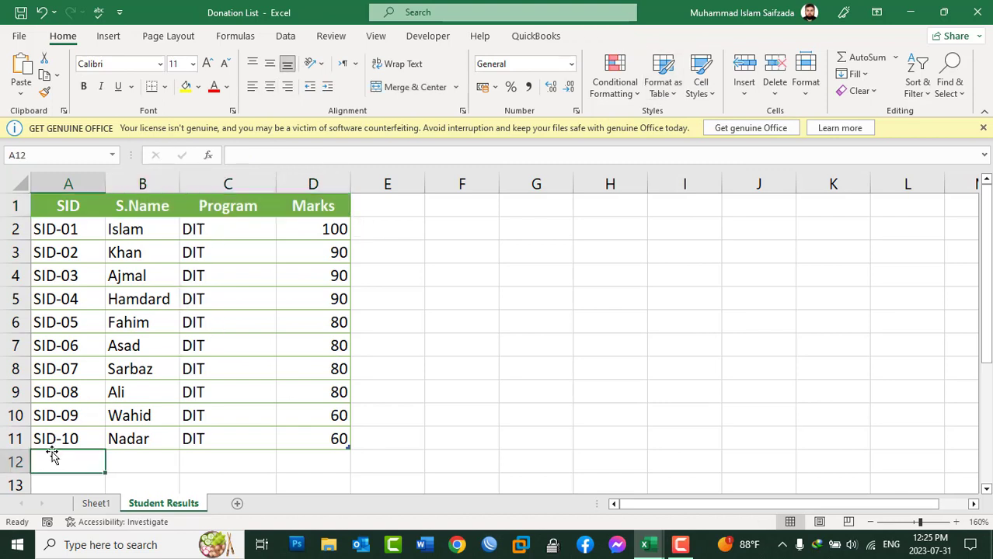
pyautogui.moveTo(312, 230); pyautogui.dragTo(323, 439)
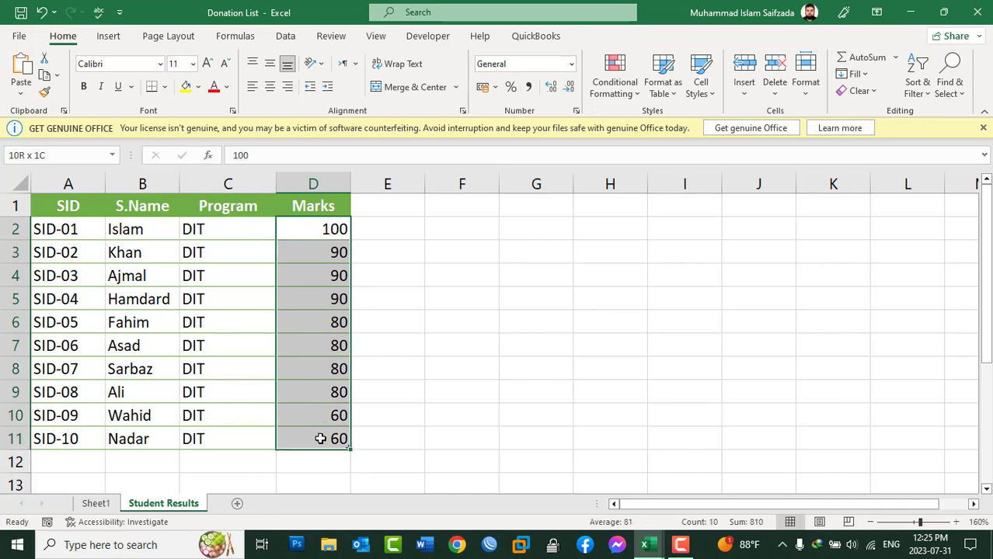
pyautogui.click(702, 93)
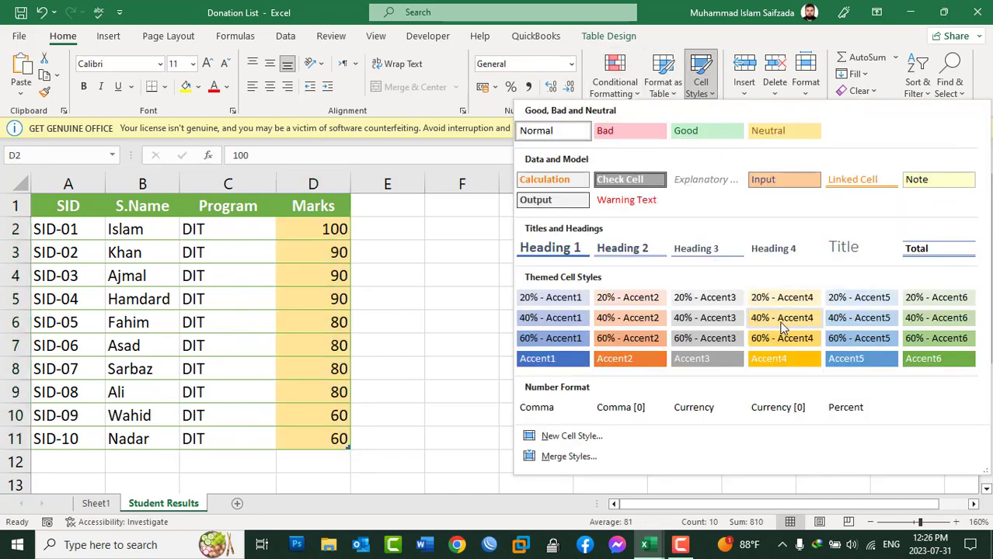
pyautogui.click(923, 338)
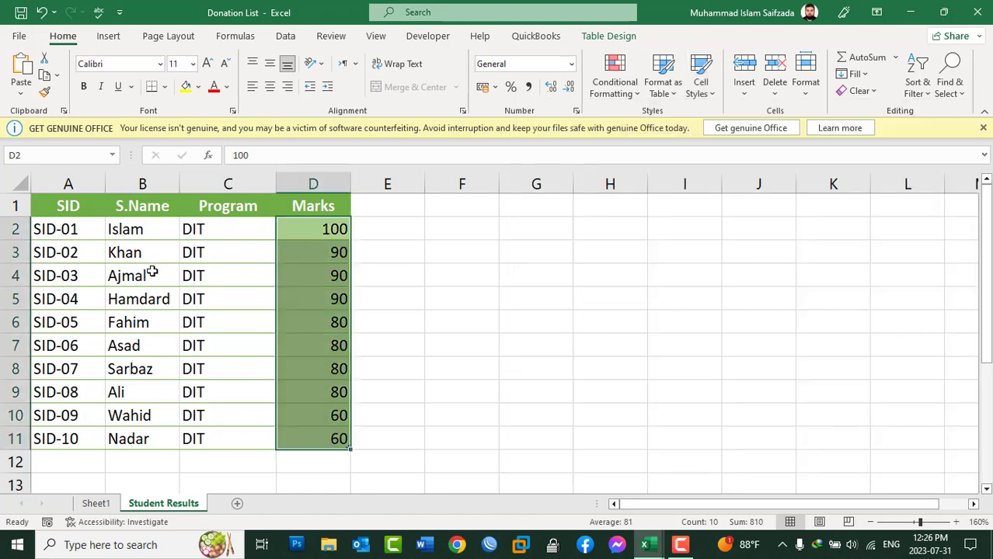
# Apply the 60% - Accent2 cell style to the student IDs in A2:A11.
pyautogui.moveTo(71, 233); pyautogui.dragTo(62, 439)
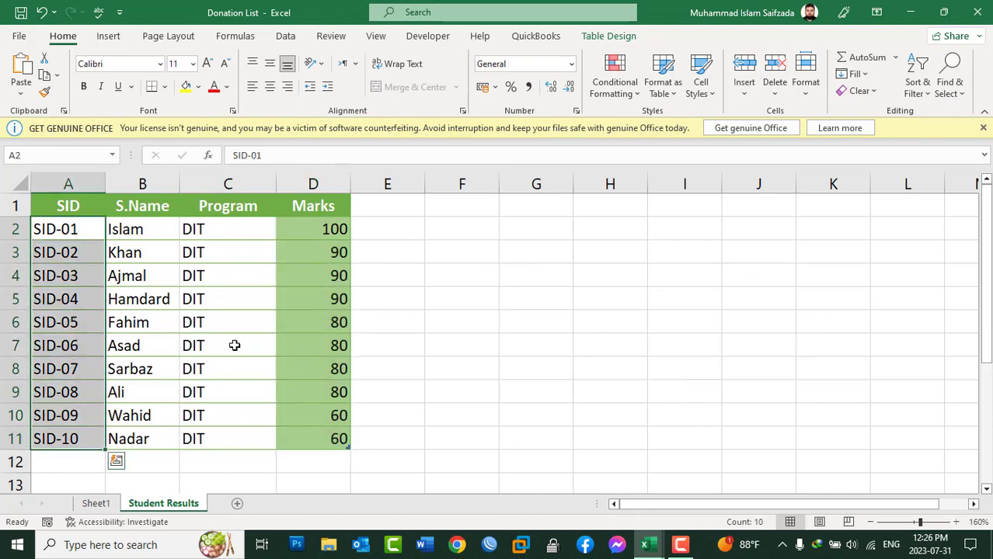
pyautogui.click(699, 86)
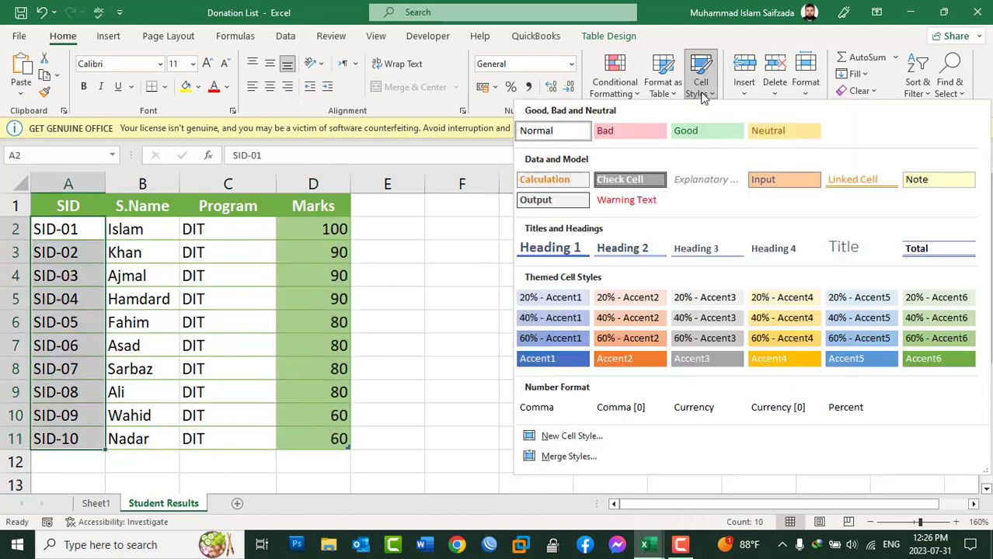
pyautogui.click(631, 344)
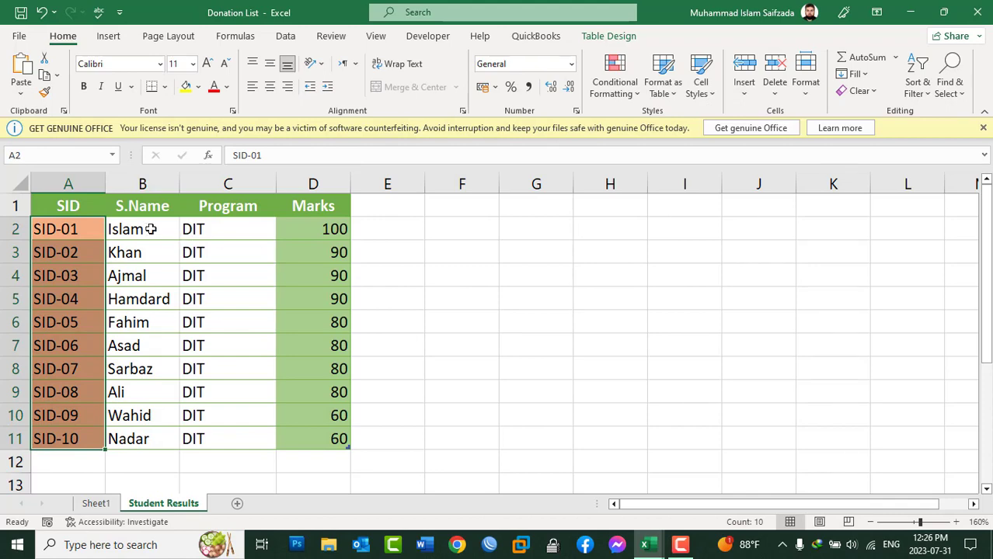
# Apply the 60% - Accent5 cell style to the student names and programs in B2:C11, and deselect the range.
pyautogui.moveTo(148, 226); pyautogui.dragTo(210, 432)
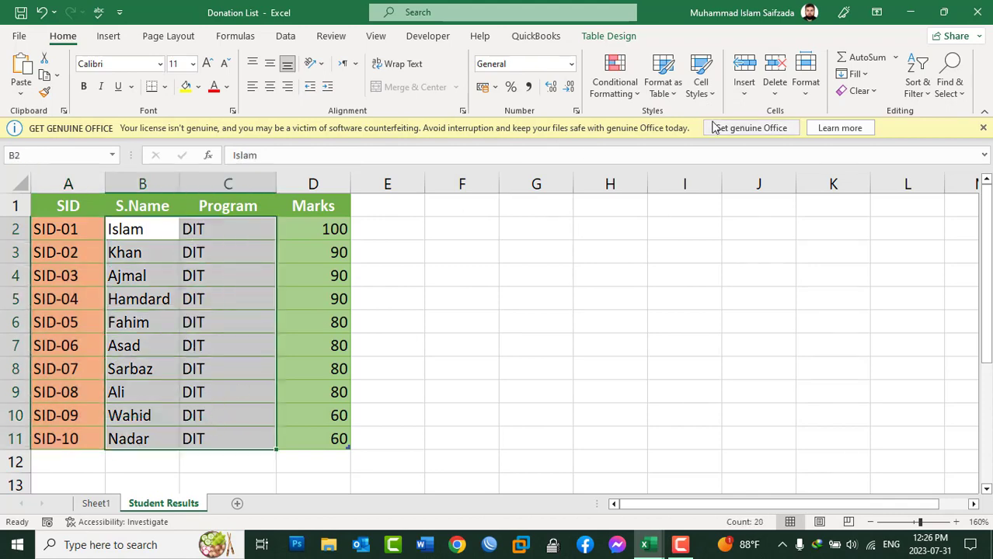
pyautogui.click(715, 93)
pyautogui.click(861, 337)
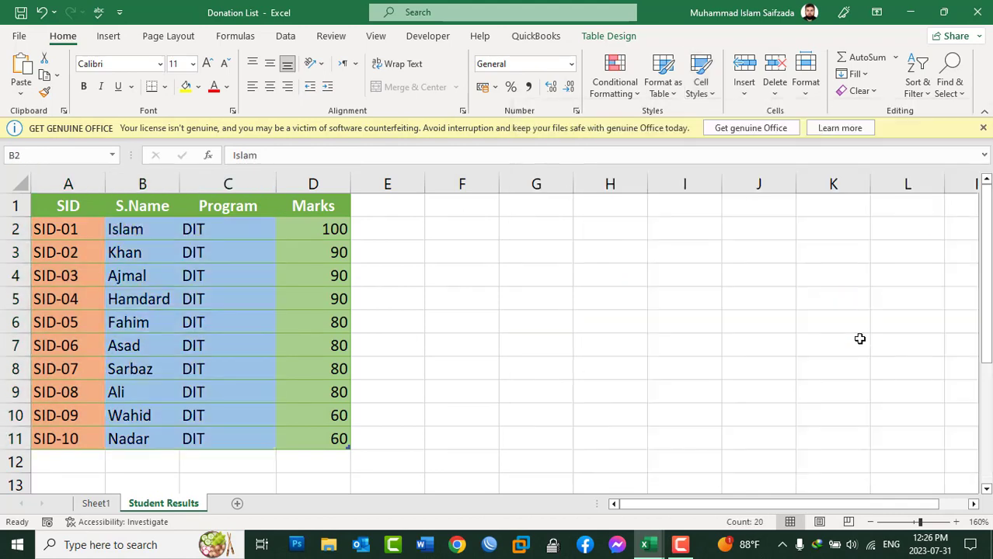
pyautogui.click(604, 302)
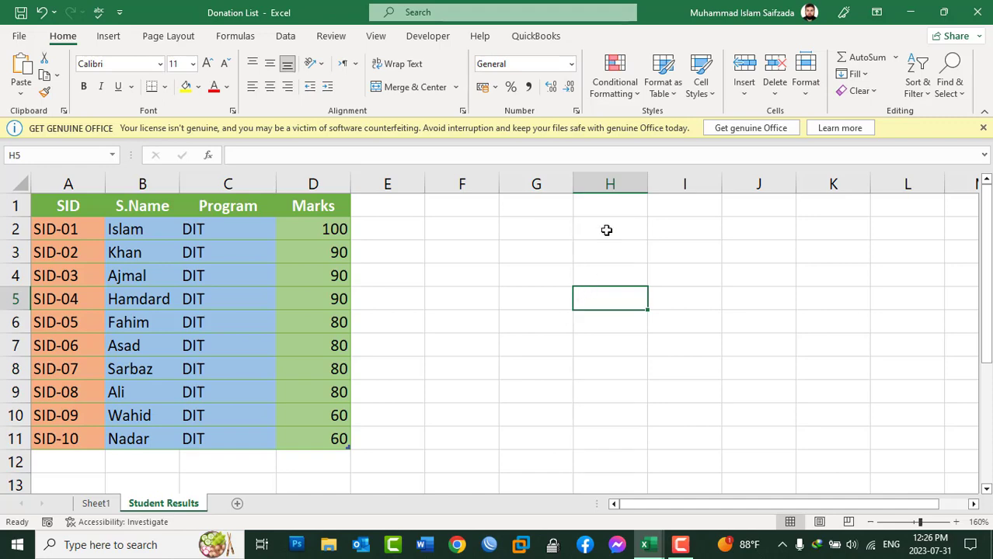
pyautogui.click(701, 92)
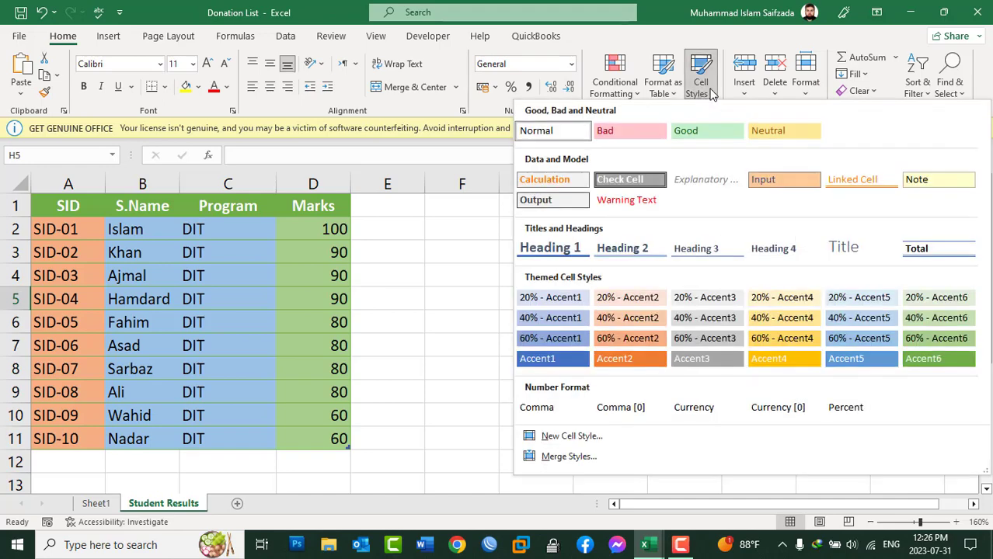
pyautogui.click(674, 94)
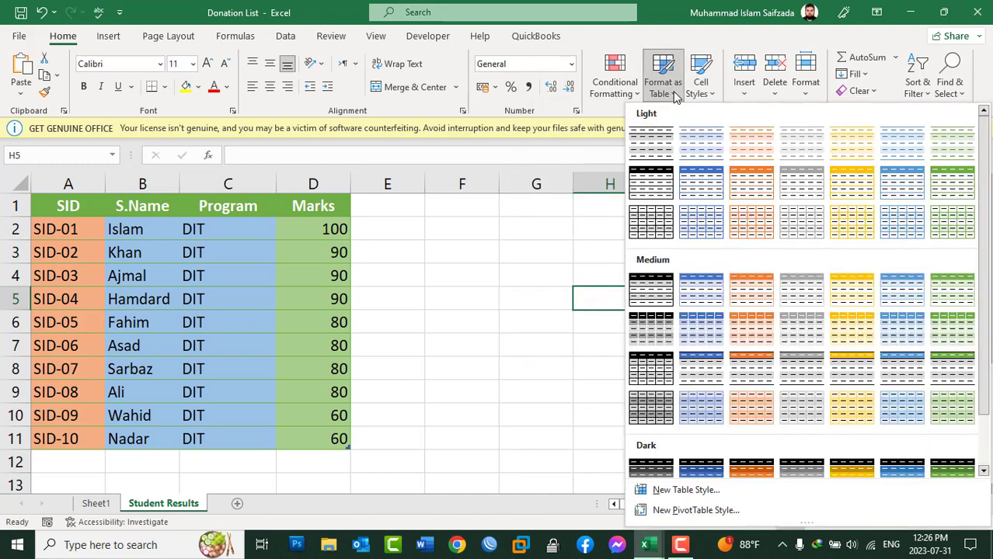
pyautogui.click(674, 93)
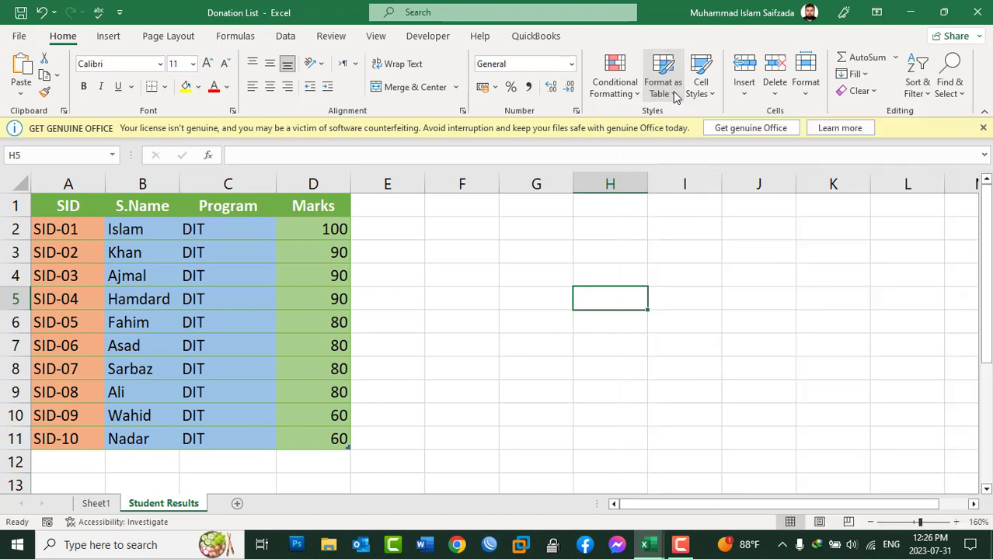
# Clear only the cell formats from the whole table range A1:D11, keeping its contents.
pyautogui.moveTo(315, 443); pyautogui.dragTo(67, 194)
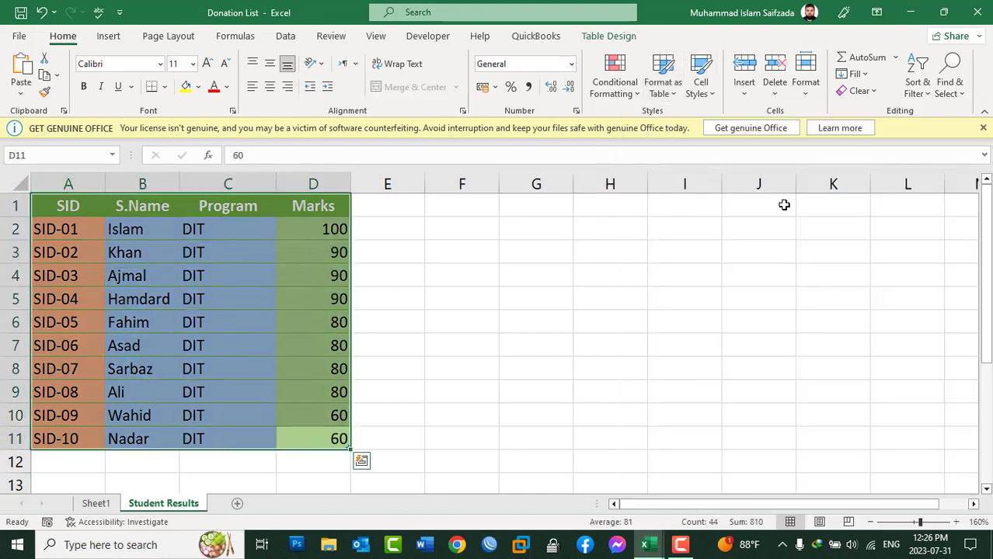
pyautogui.click(866, 92)
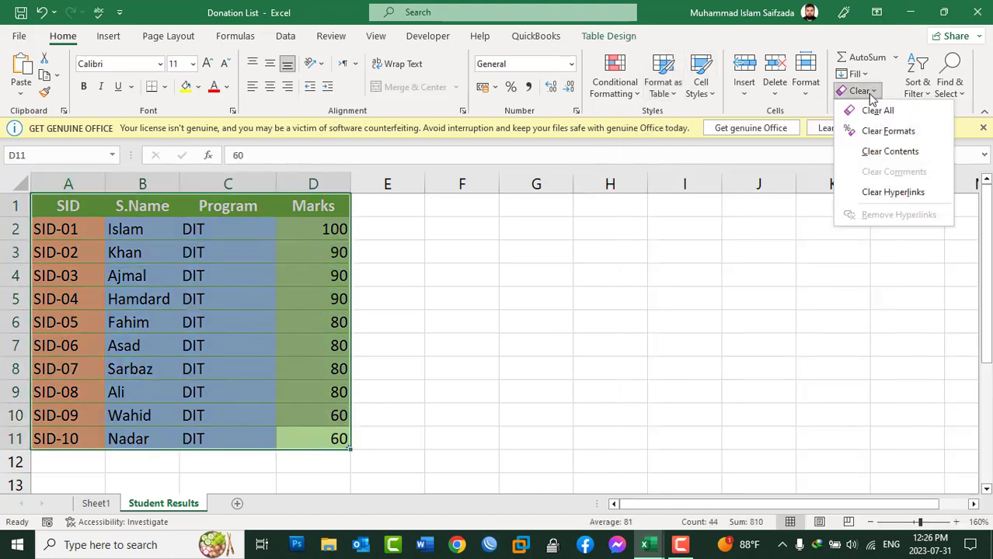
pyautogui.click(874, 140)
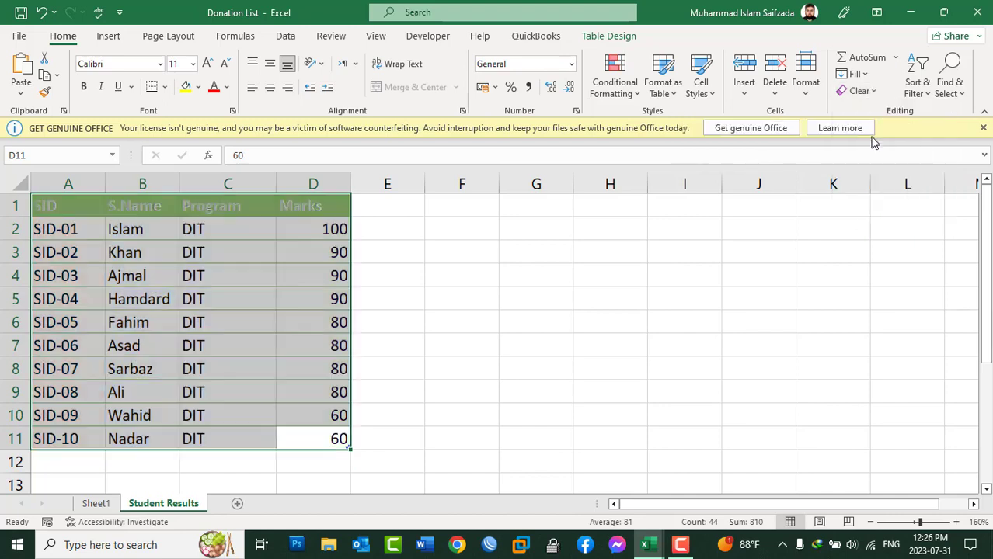